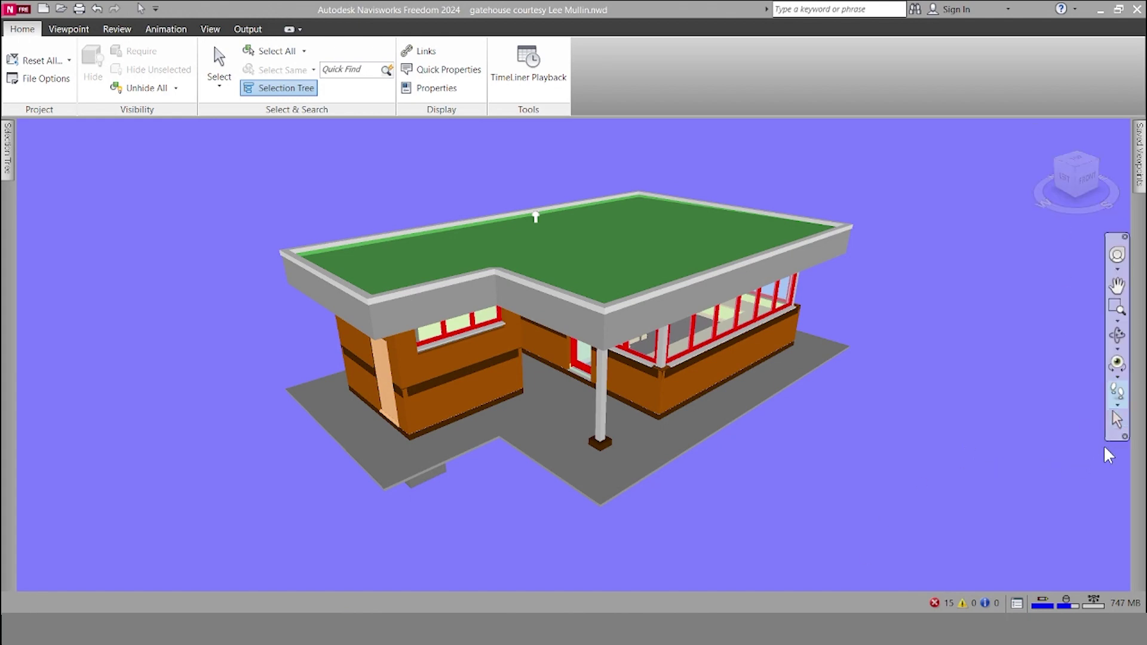
# Step: Select the green roof surface of the gatehouse
pyautogui.click(1117, 420)
pyautogui.click(644, 248)
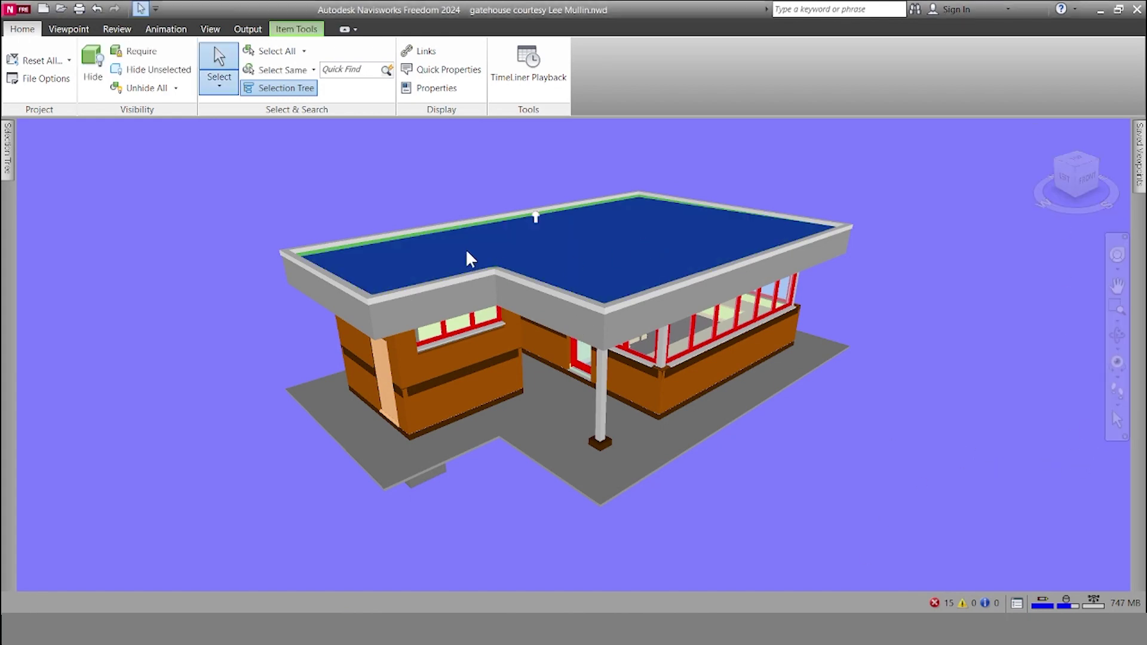
pyautogui.click(466, 308)
pyautogui.click(590, 246)
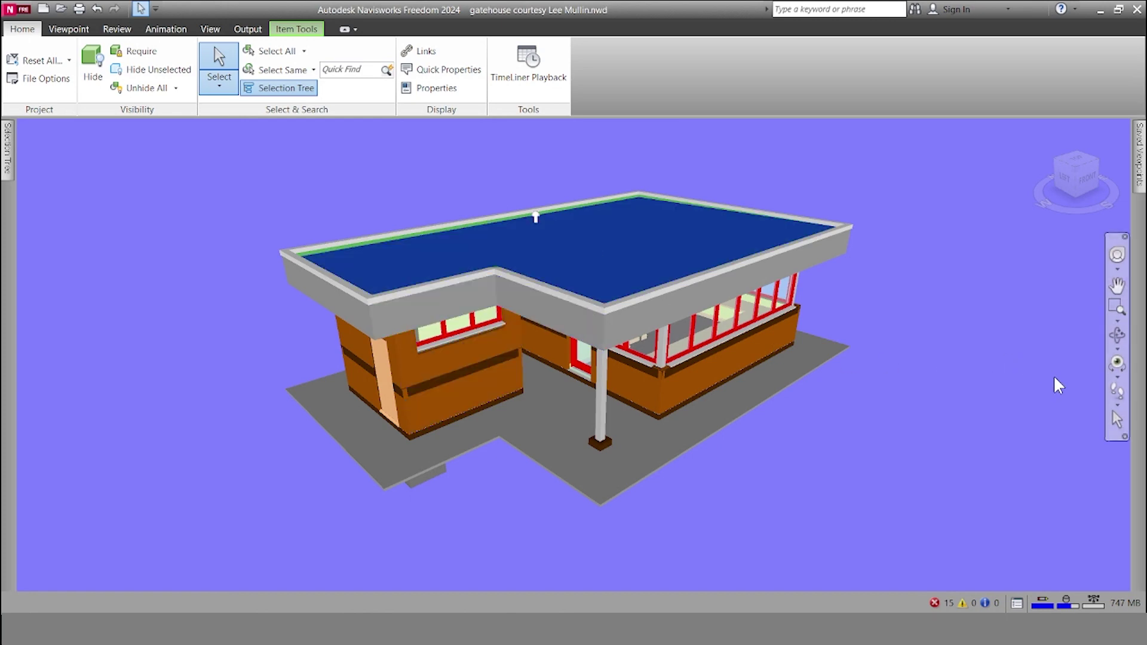
# Step: Select the long orange brick wall under the front windows in place of the roof
pyautogui.click(1118, 397)
pyautogui.moveTo(684, 417); pyautogui.dragTo(983, 541)
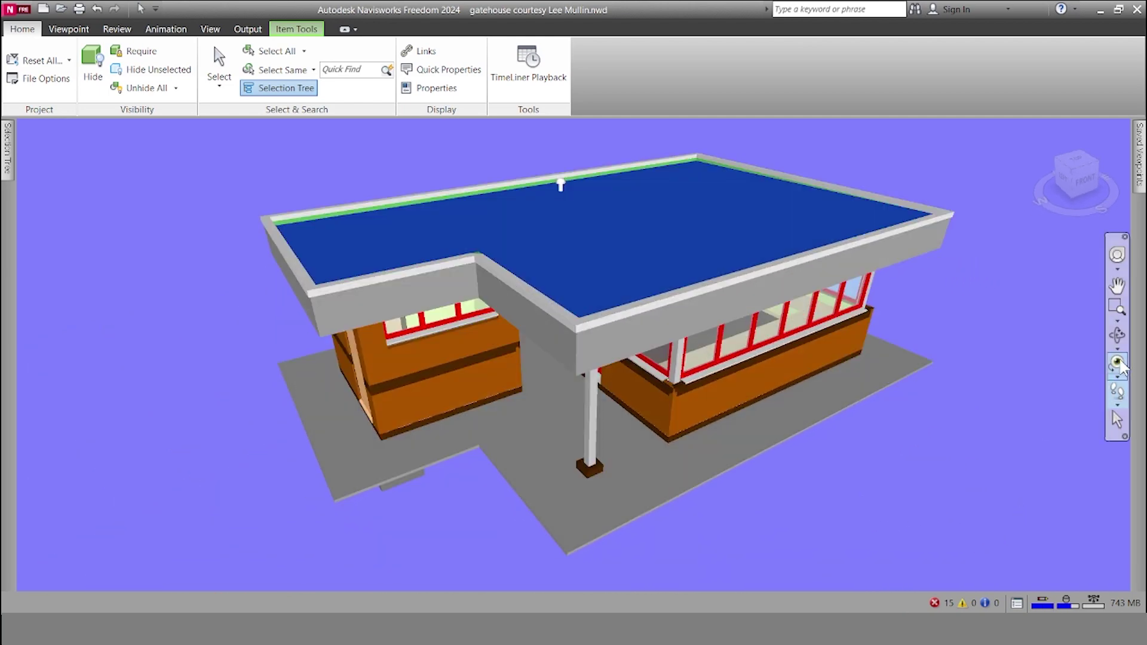
pyautogui.click(1118, 363)
pyautogui.moveTo(523, 412); pyautogui.dragTo(454, 430)
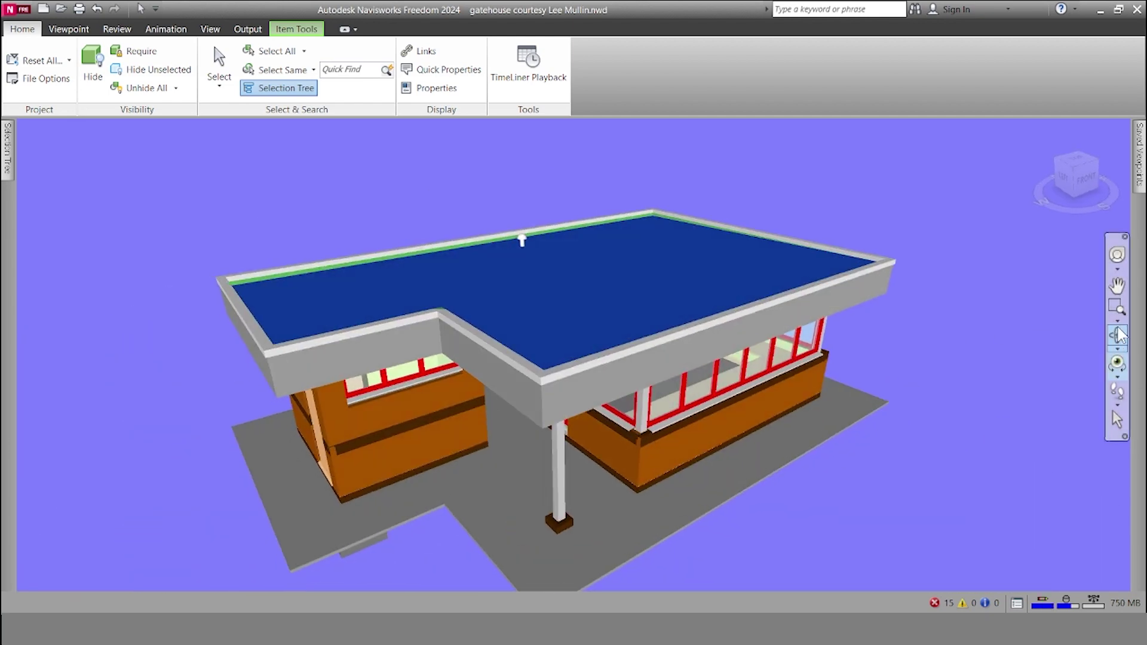
pyautogui.moveTo(574, 272)
pyautogui.mouseDown()
pyautogui.moveTo(509, 361)
pyautogui.moveTo(524, 297)
pyautogui.moveTo(686, 300)
pyautogui.mouseUp()
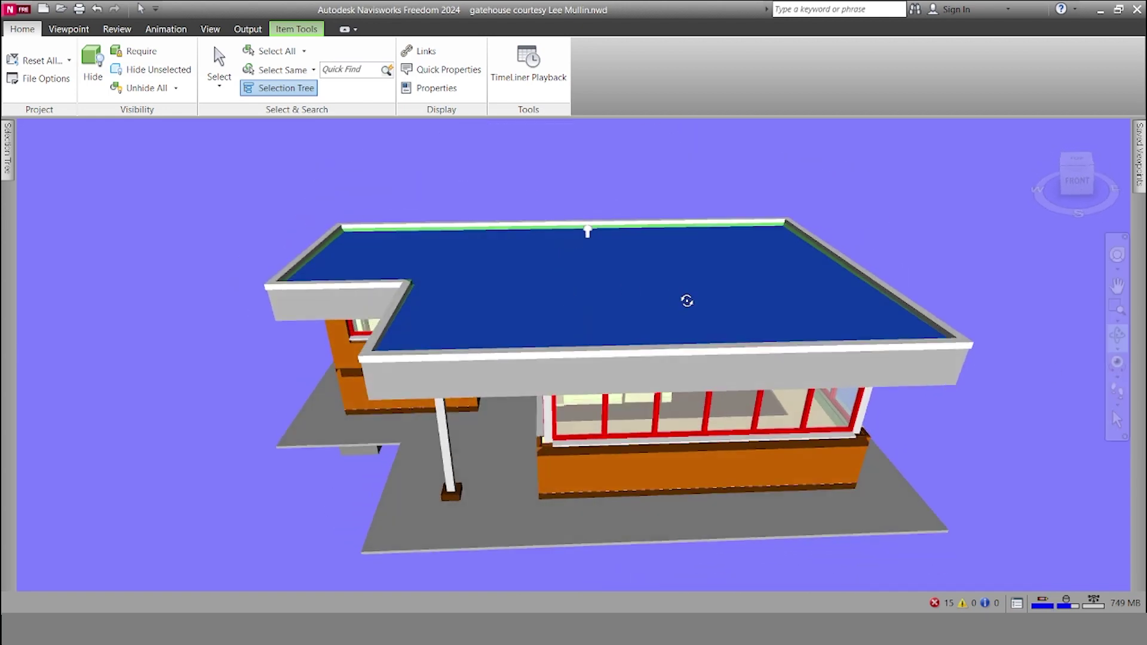
pyautogui.click(1116, 419)
pyautogui.click(825, 493)
# Step: Examine the gatehouse from different angles and distances with the Orbit, Zoom, Pan and steering wheel tools, including a close-up of the roof vent
pyautogui.click(1117, 334)
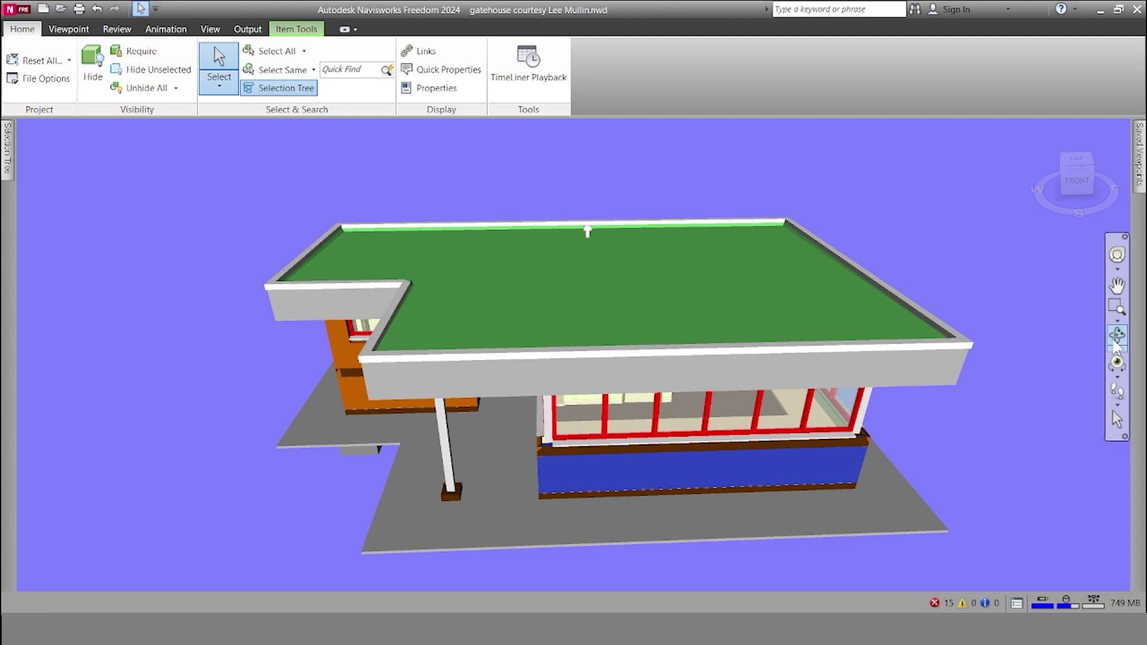
pyautogui.moveTo(633, 453); pyautogui.dragTo(780, 440)
pyautogui.click(1117, 309)
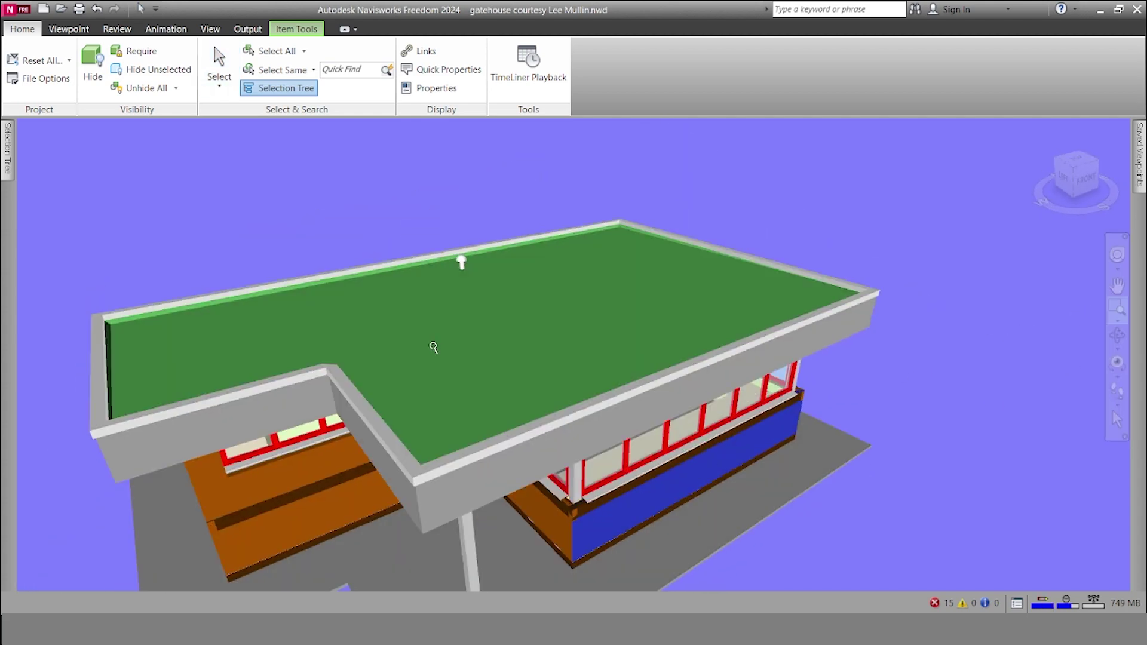
pyautogui.moveTo(466, 267); pyautogui.dragTo(506, 307)
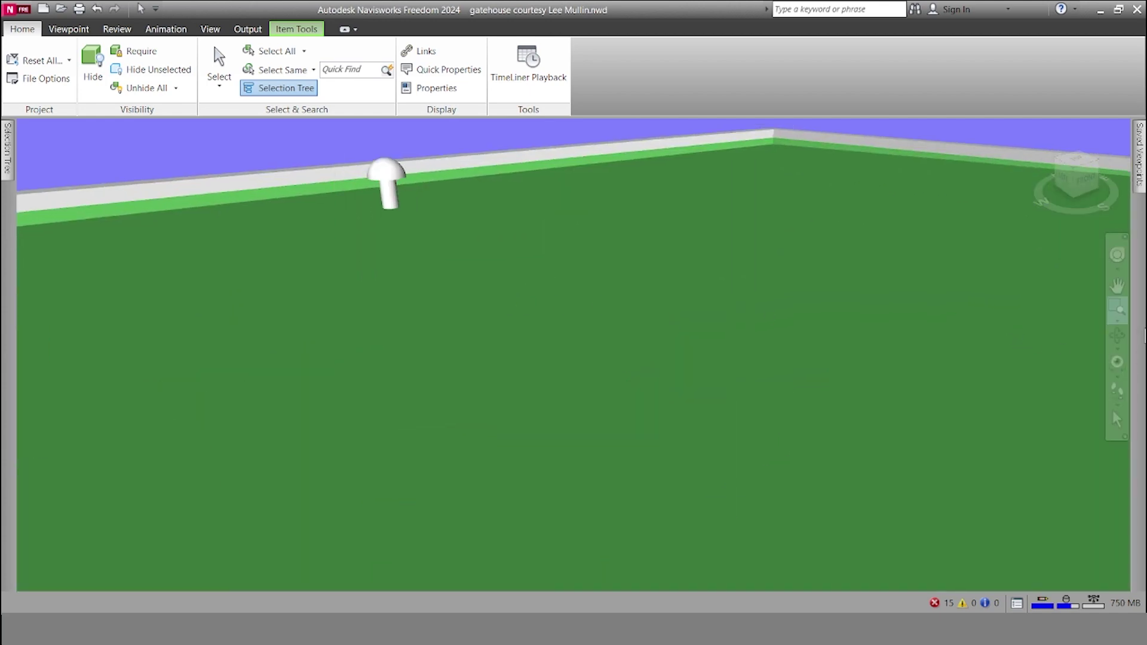
pyautogui.click(1117, 287)
pyautogui.moveTo(701, 225); pyautogui.dragTo(729, 342)
pyautogui.scroll(-6, 609, 302)
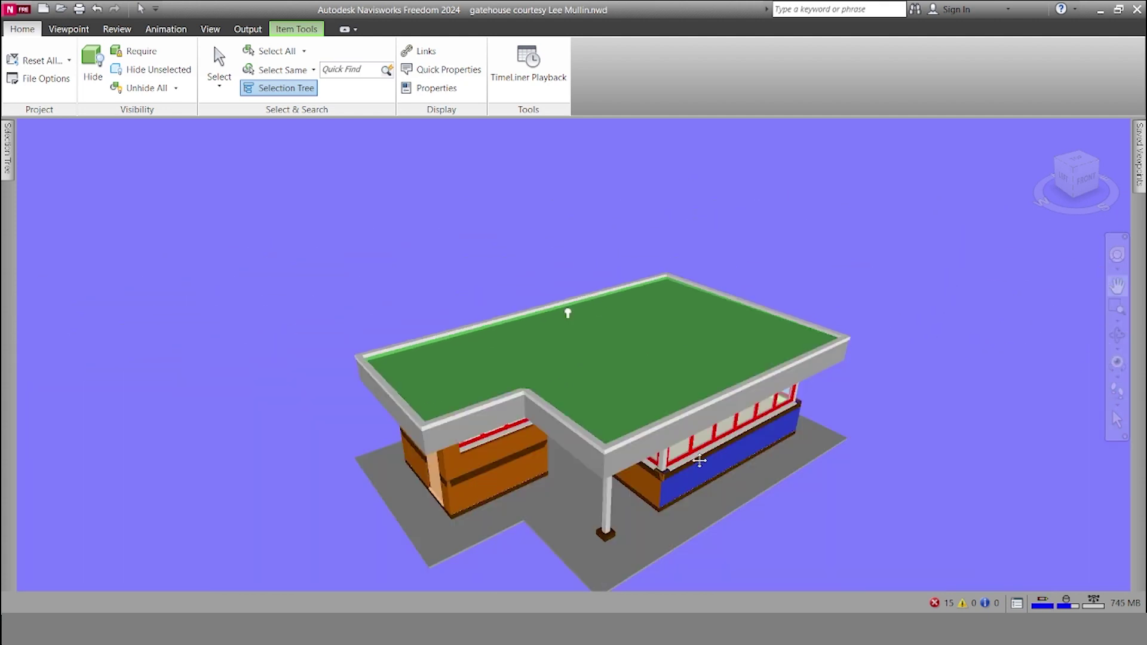
pyautogui.moveTo(699, 460); pyautogui.dragTo(657, 389)
pyautogui.scroll(1, 660, 394)
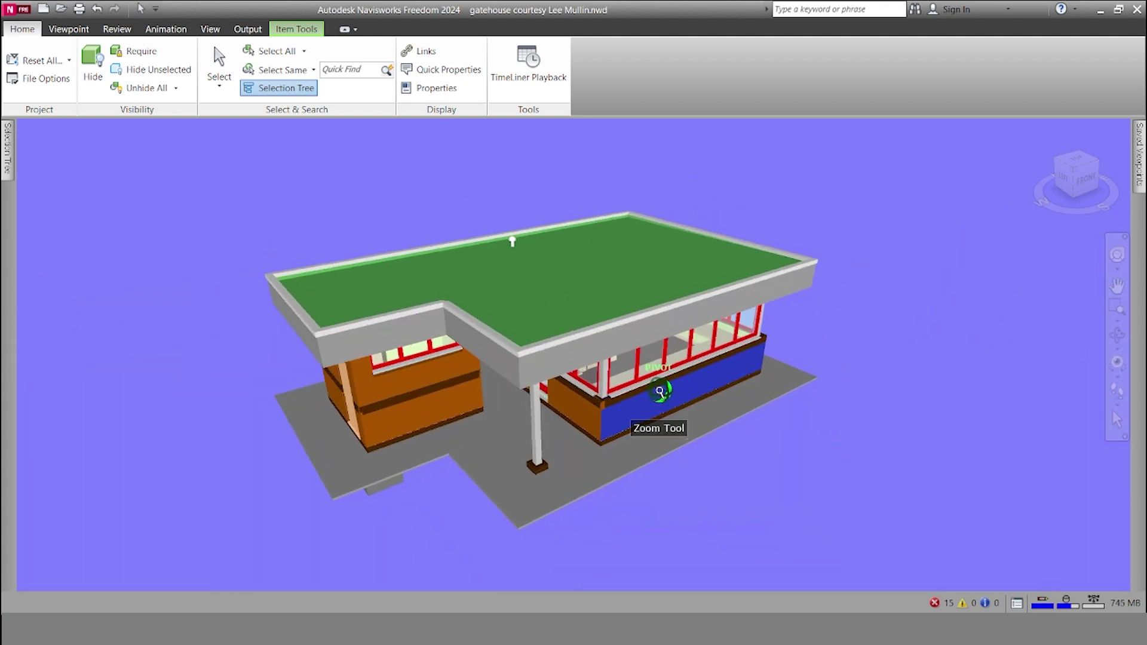
pyautogui.click(1119, 258)
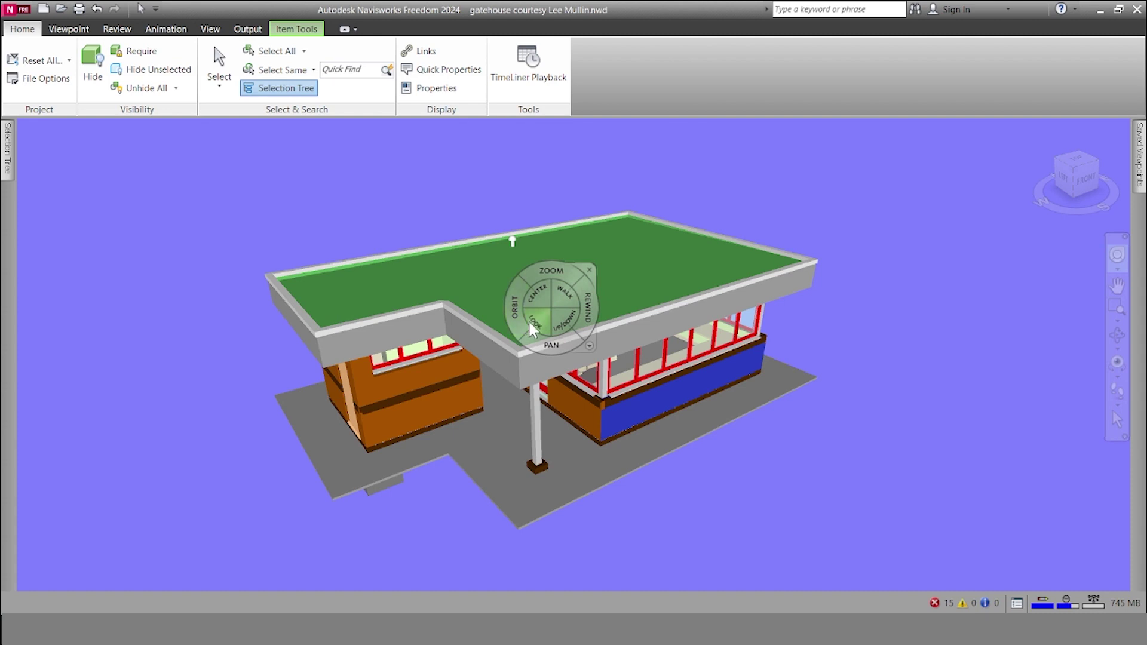
pyautogui.moveTo(541, 352); pyautogui.dragTo(545, 263)
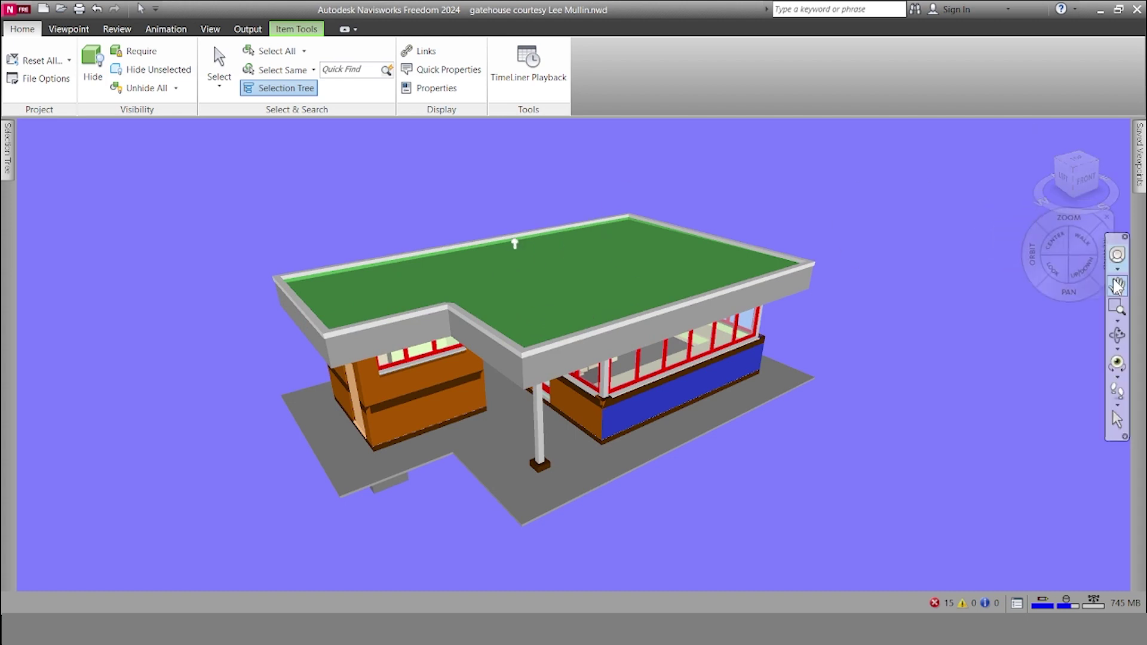
# Step: Select the green roof and try Hide and Hide Unselected on it, switching each off again
pyautogui.click(1116, 420)
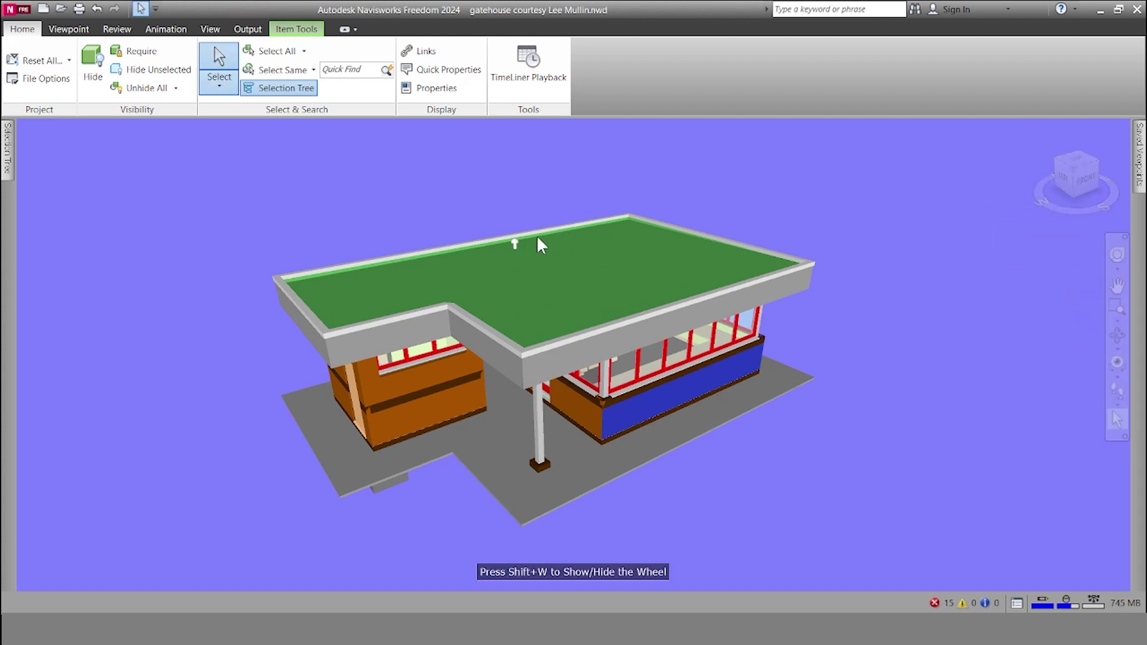
pyautogui.click(590, 296)
pyautogui.click(93, 65)
pyautogui.click(93, 65)
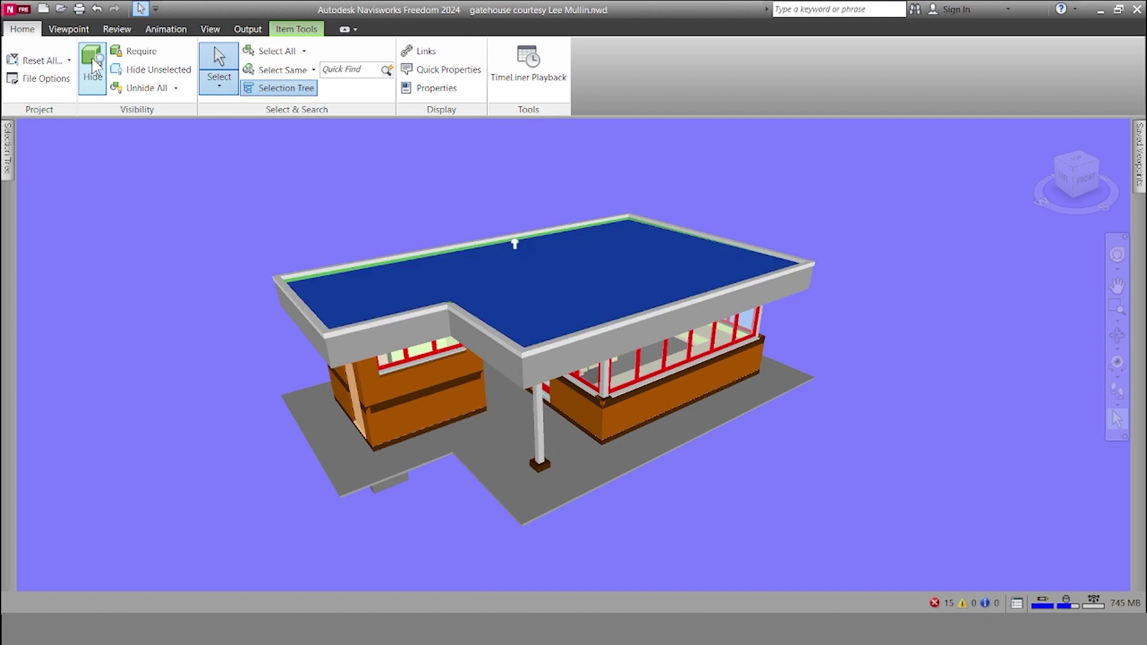
pyautogui.click(159, 70)
pyautogui.click(159, 71)
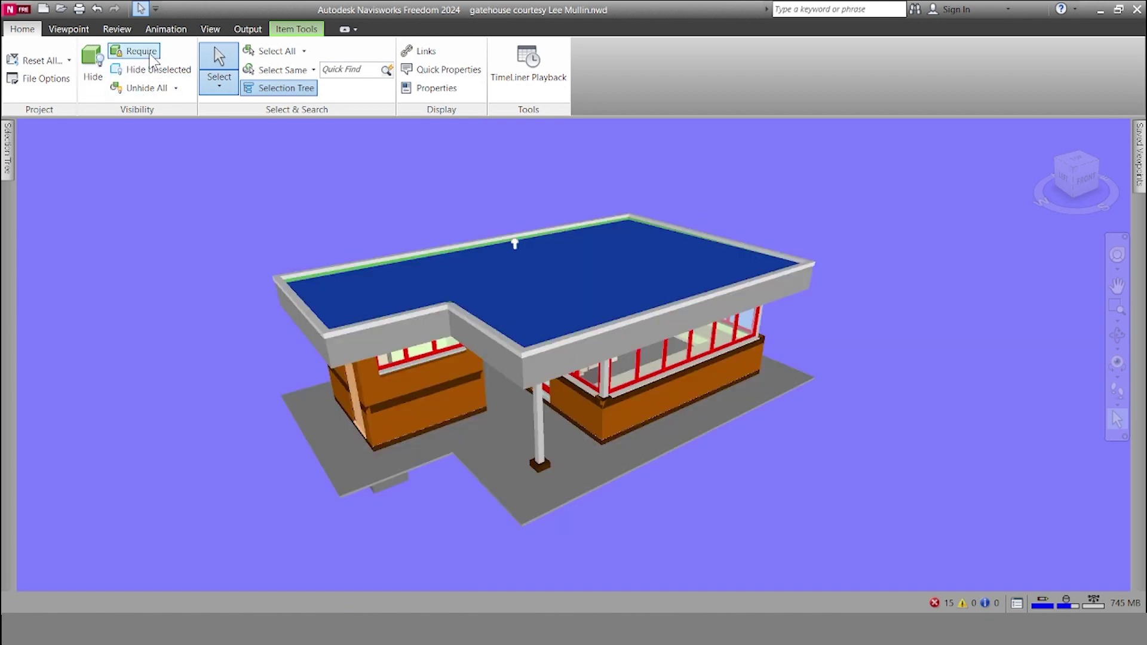
# Step: Select every item in the gatehouse model at once
pyautogui.click(175, 88)
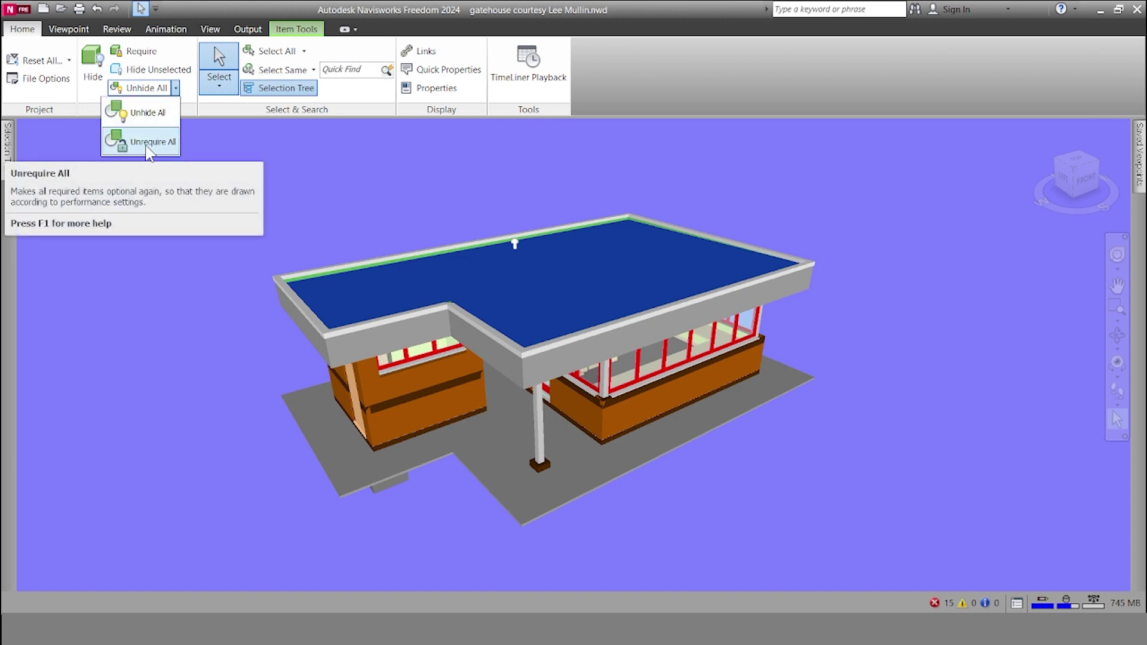
pyautogui.click(276, 53)
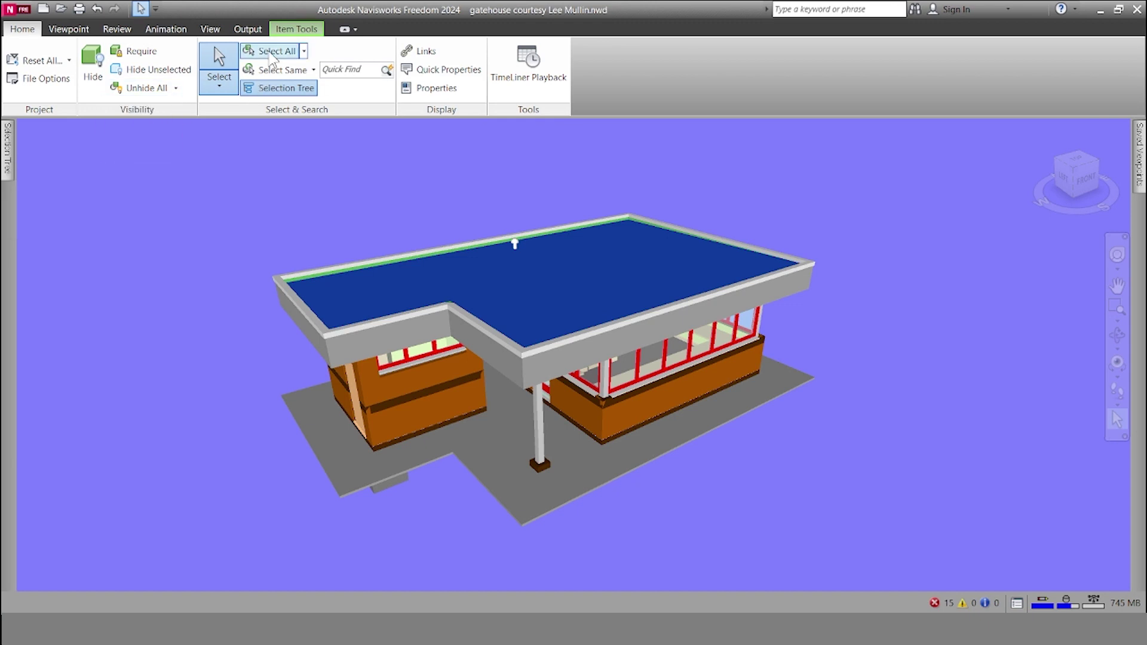
pyautogui.click(302, 52)
pyautogui.click(249, 287)
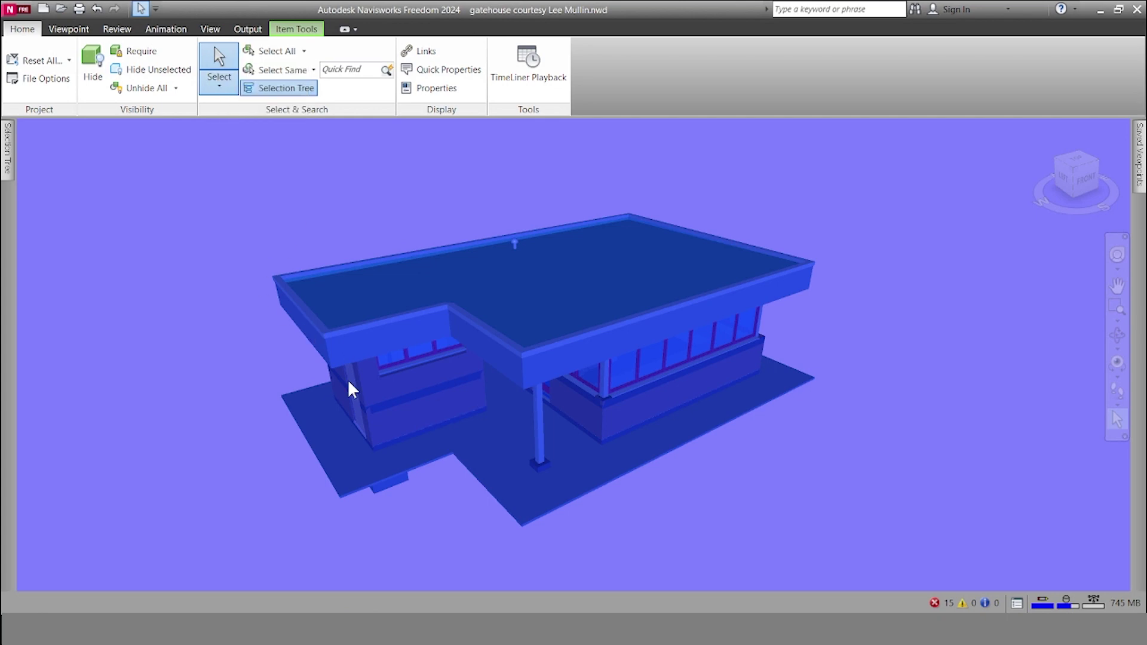
# Step: Clear the selection, pick the front brick wall and extend the selection to all items with the same material
pyautogui.click(910, 484)
pyautogui.click(681, 395)
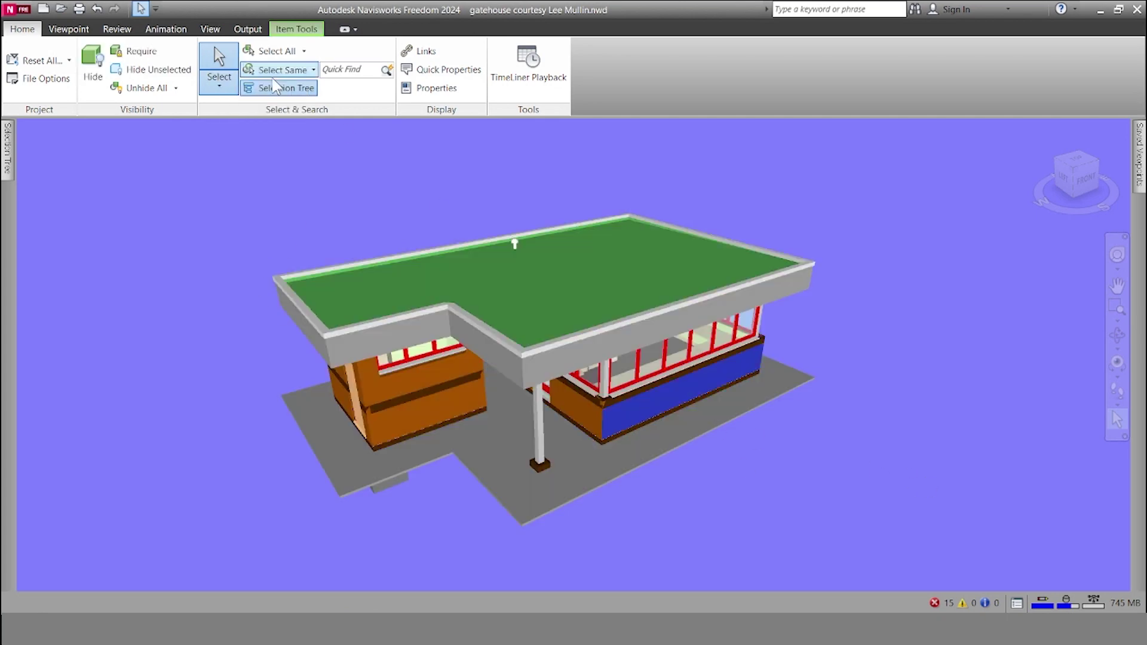
pyautogui.click(313, 70)
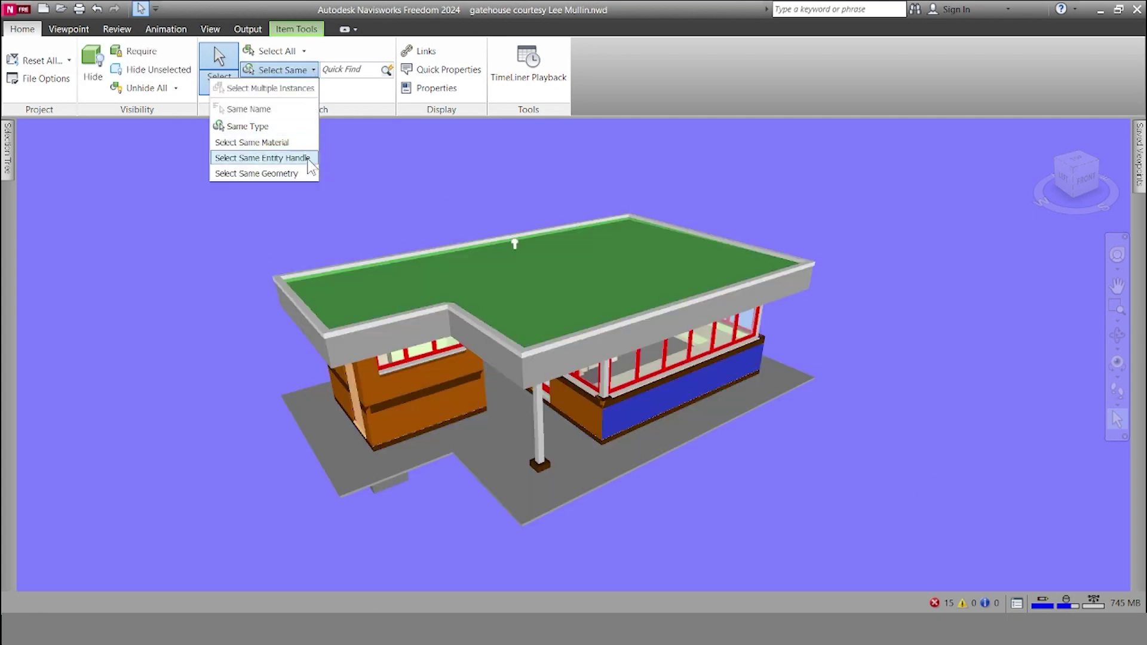
pyautogui.click(274, 144)
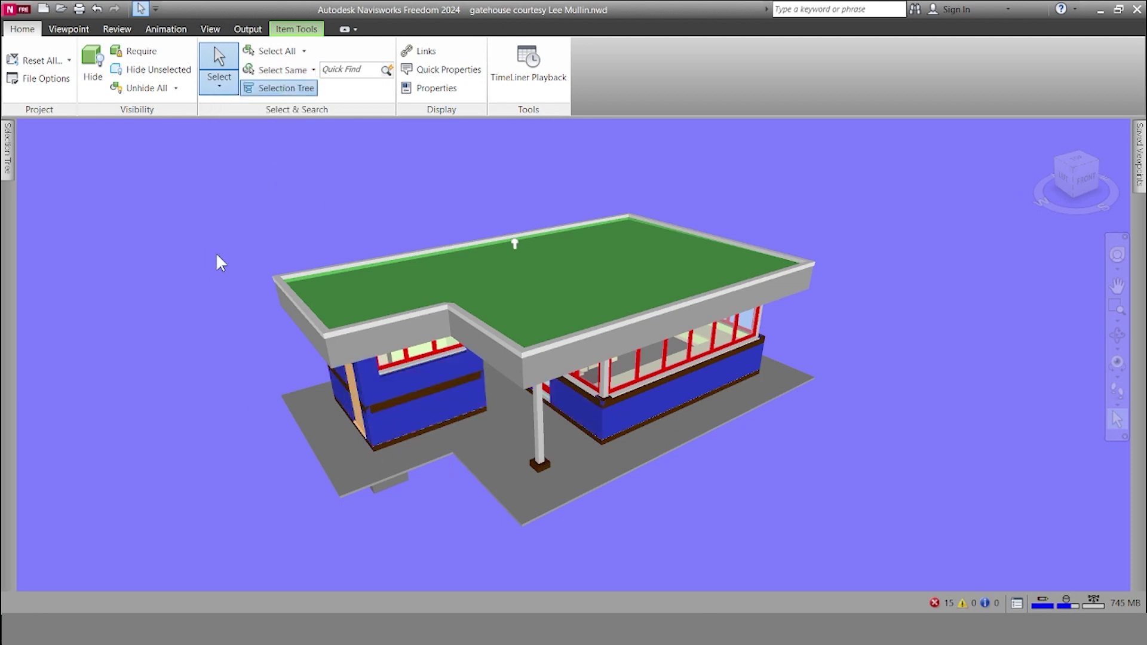
# Step: Collapse the CAVITY_CLOSER_VERT_F10 and SINK_N11 branches in the selection tree
pyautogui.click(266, 89)
pyautogui.moveTo(273, 525); pyautogui.dragTo(273, 198)
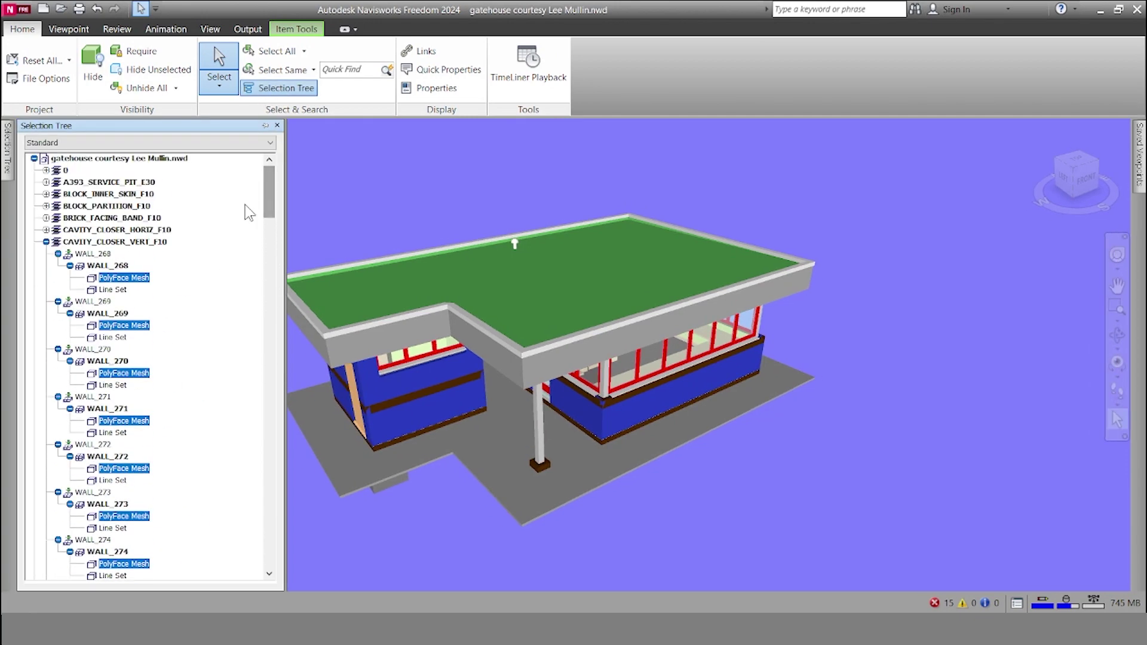
pyautogui.click(47, 242)
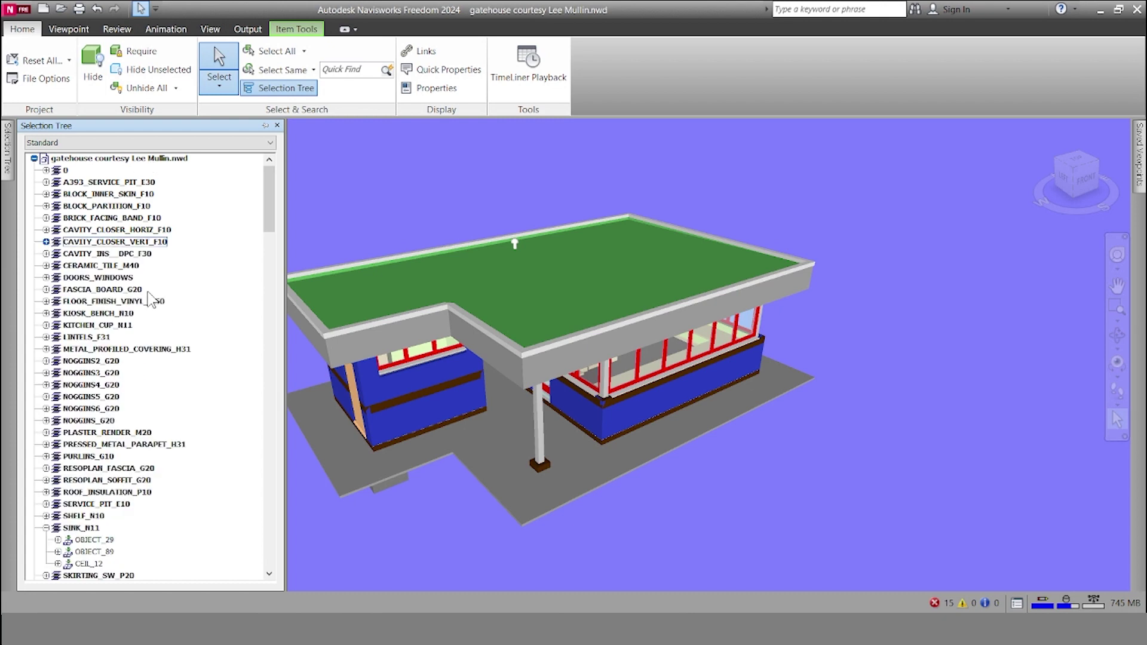
pyautogui.click(46, 529)
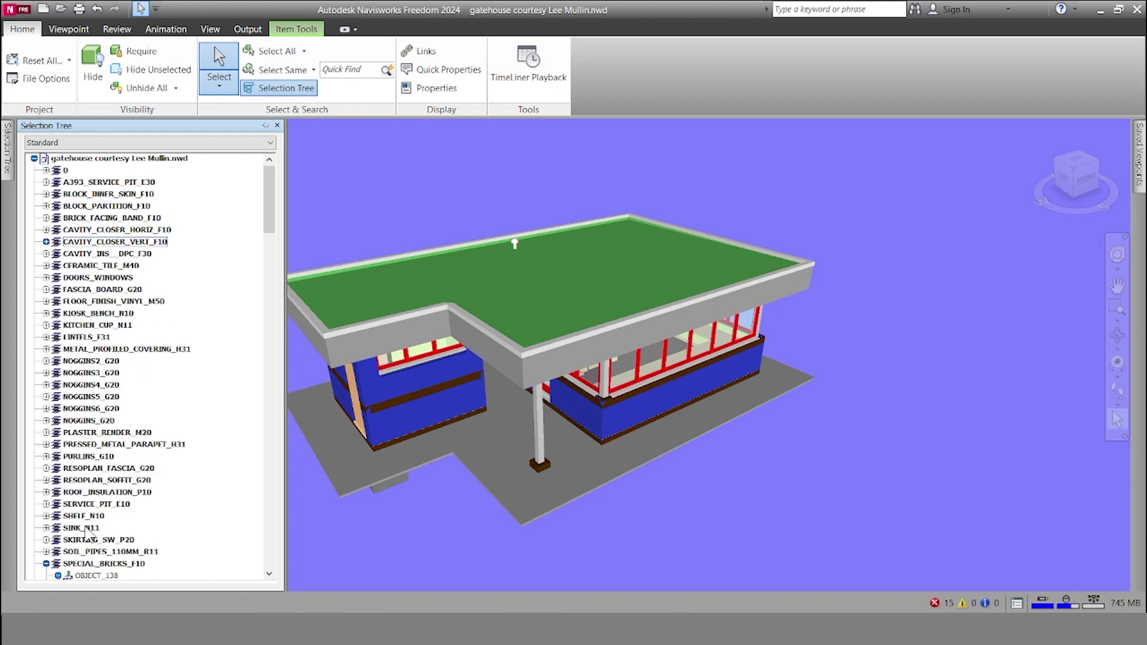
# Step: Isolate the SINK_N11 layer by hiding all unselected items, and restore the hidden items
pyautogui.click(83, 528)
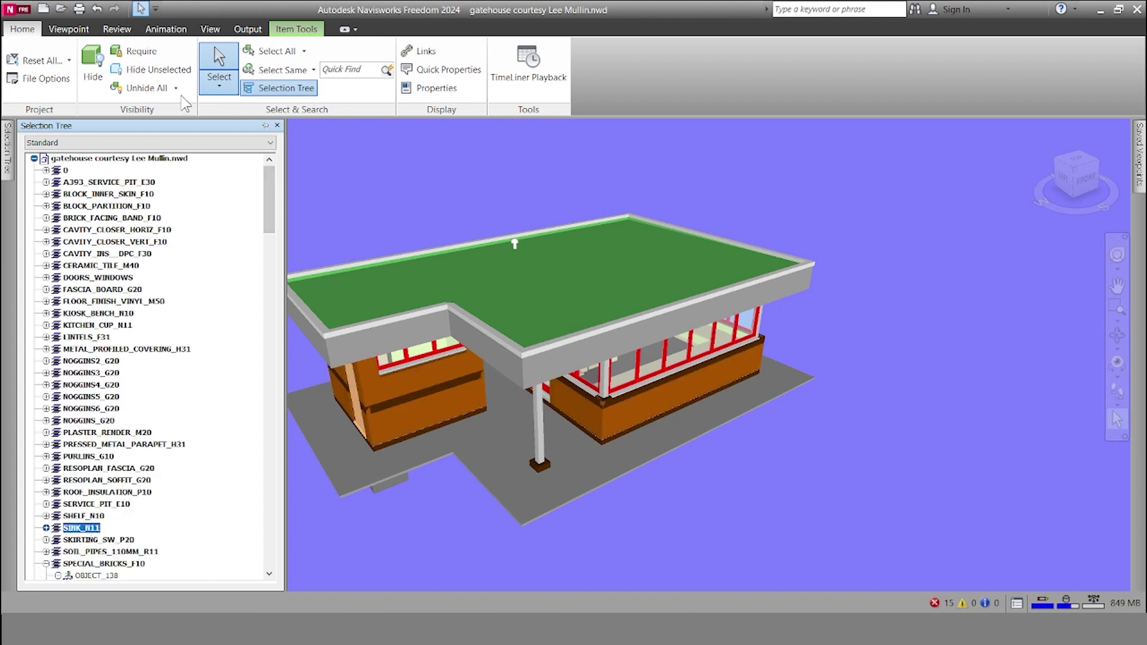
pyautogui.click(159, 70)
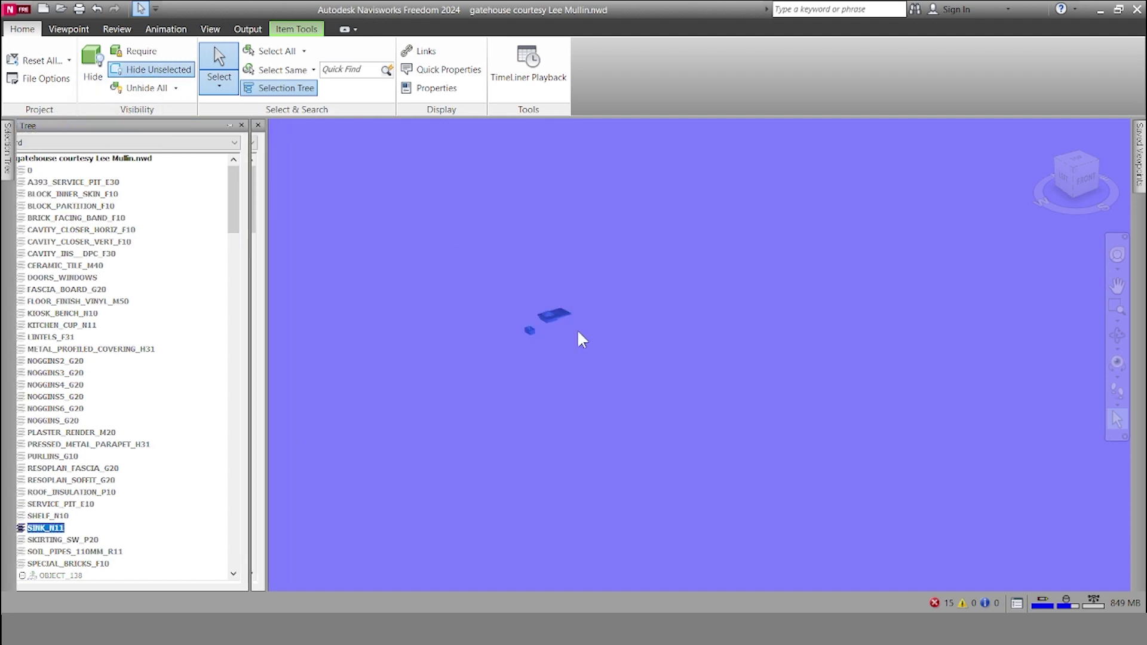
pyautogui.click(147, 89)
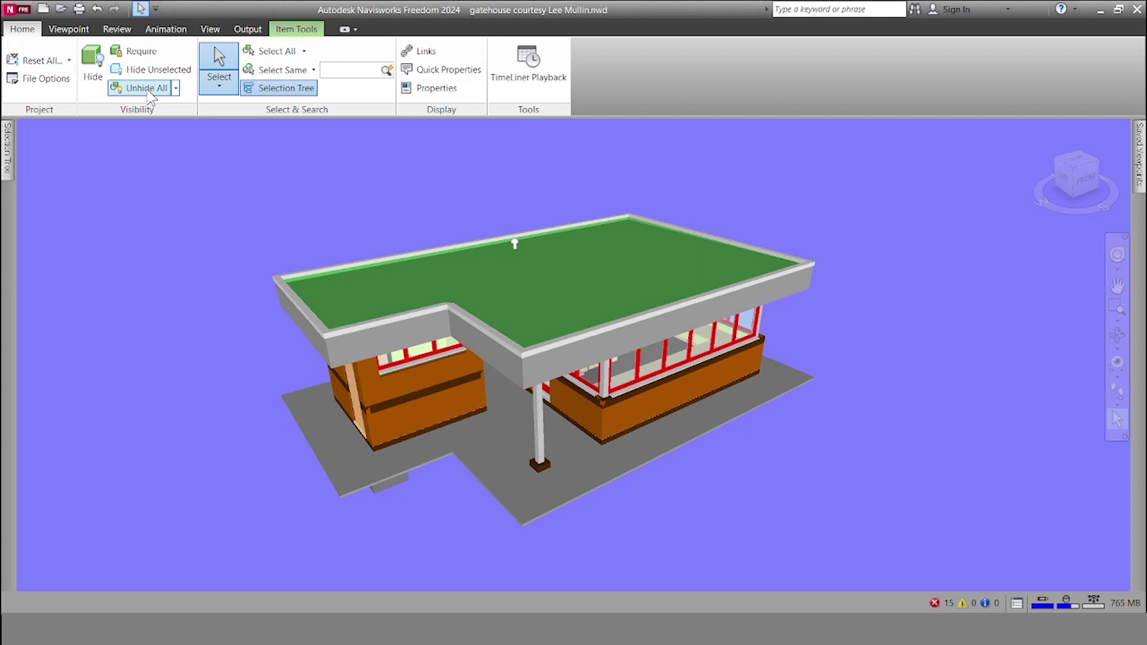
# Step: Check the SINK_N11 layer's properties and the TimeLiner playback schedule, closing each after viewing
pyautogui.moveTo(10, 148)
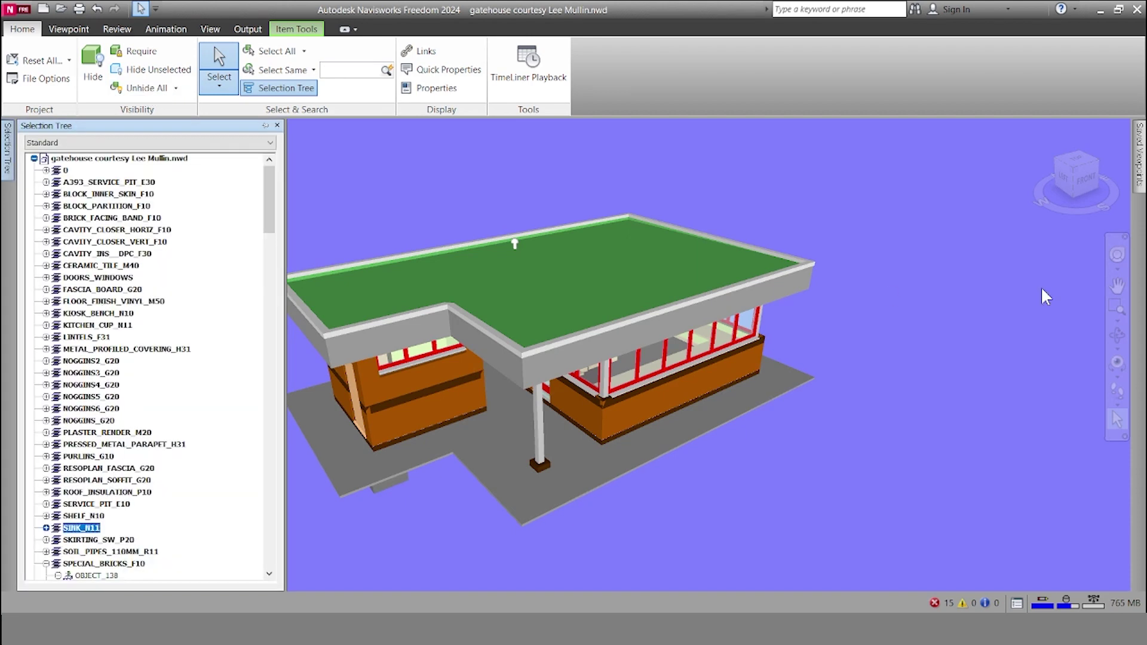
pyautogui.click(430, 92)
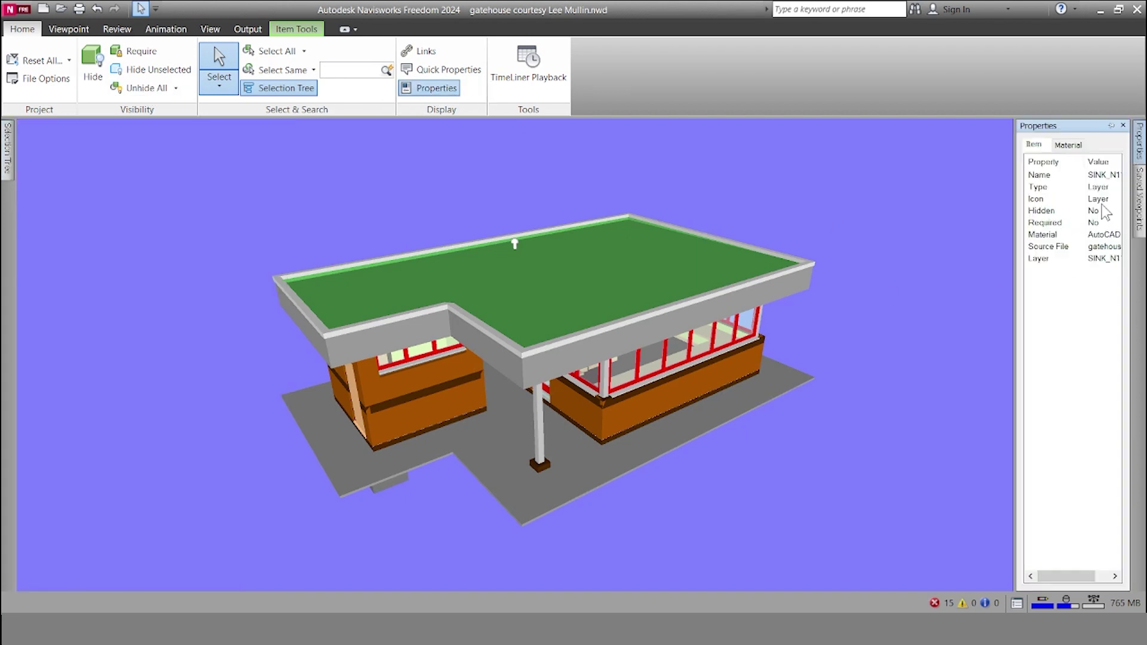
pyautogui.click(413, 91)
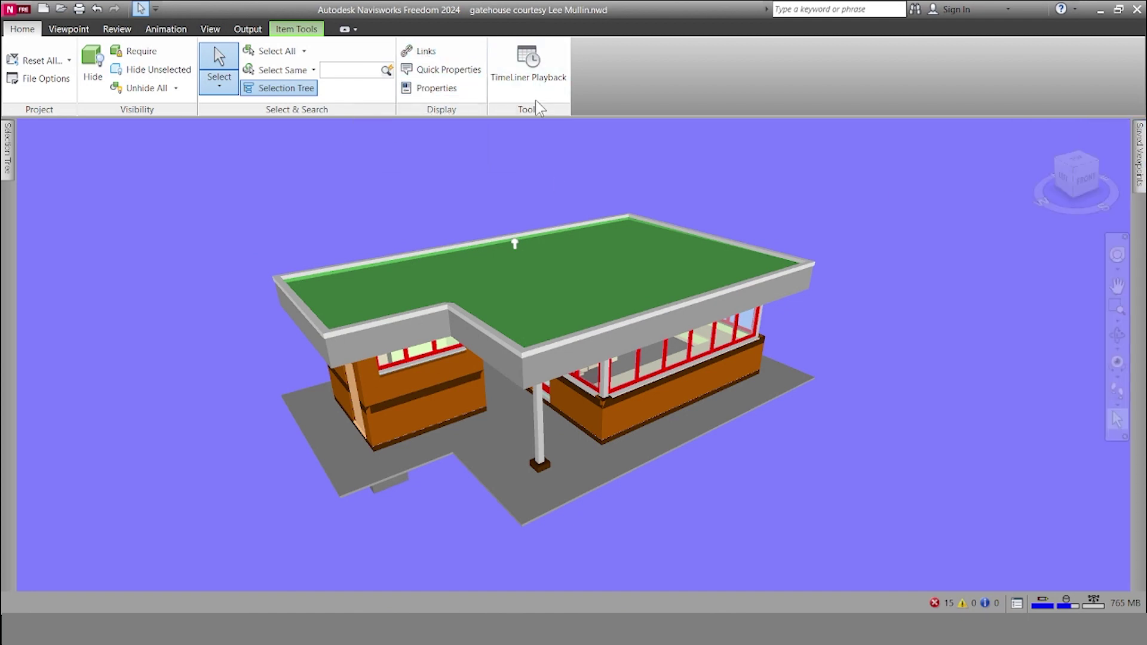
pyautogui.click(528, 67)
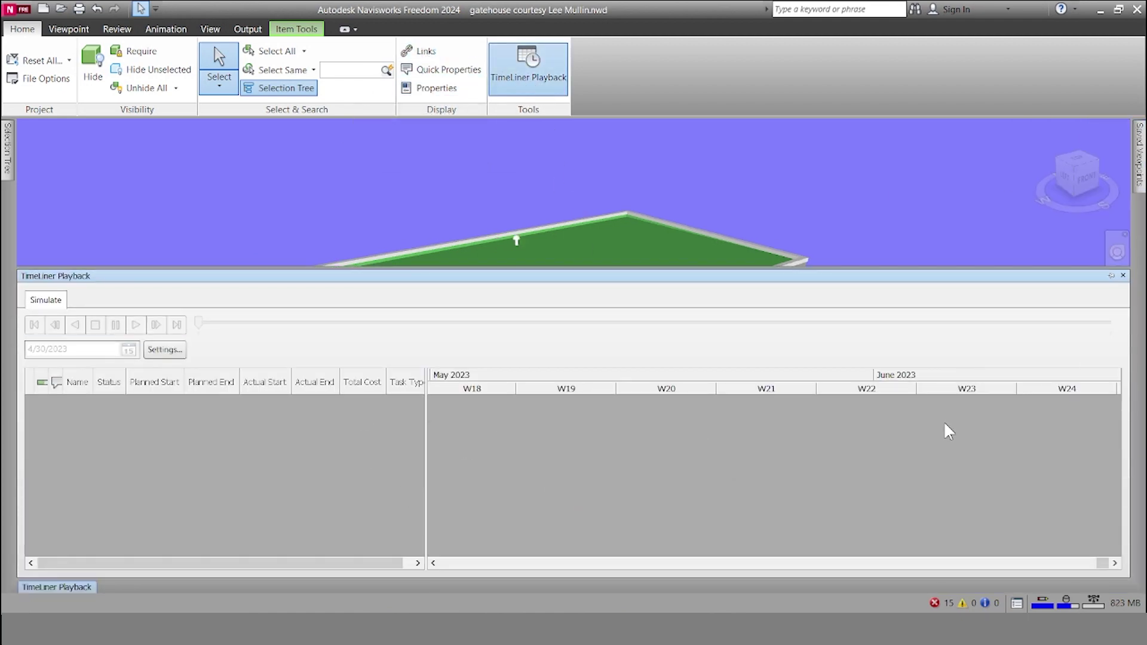
pyautogui.click(557, 88)
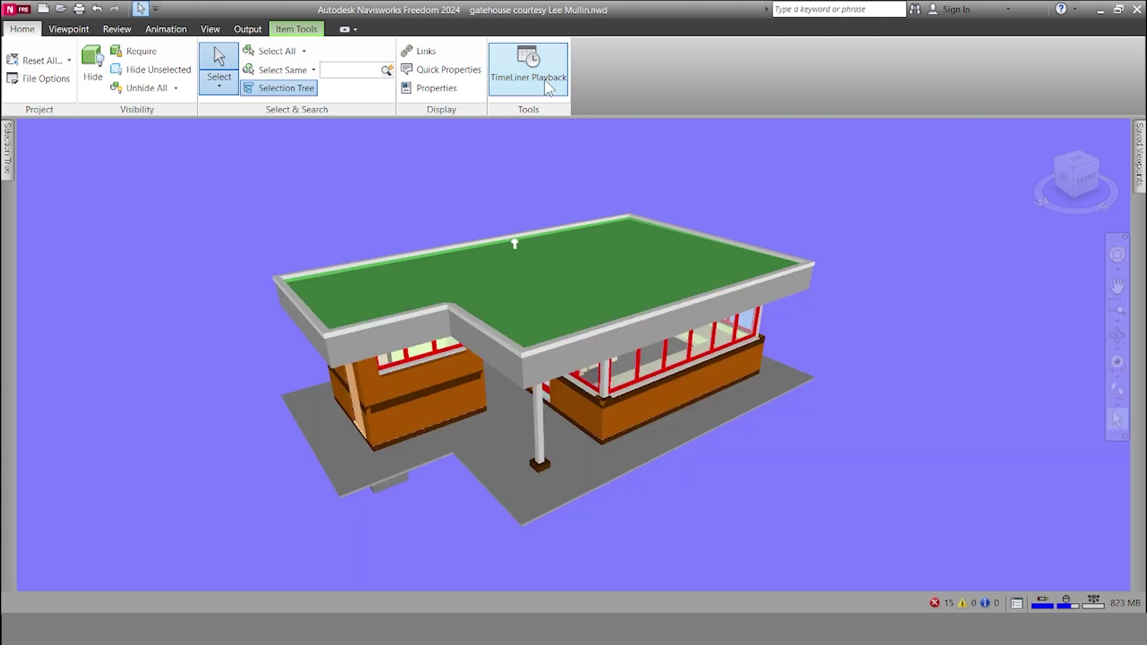
# Step: Display the links in the model and open the linked viewpoint showing the redlined toilet notes
pyautogui.click(421, 52)
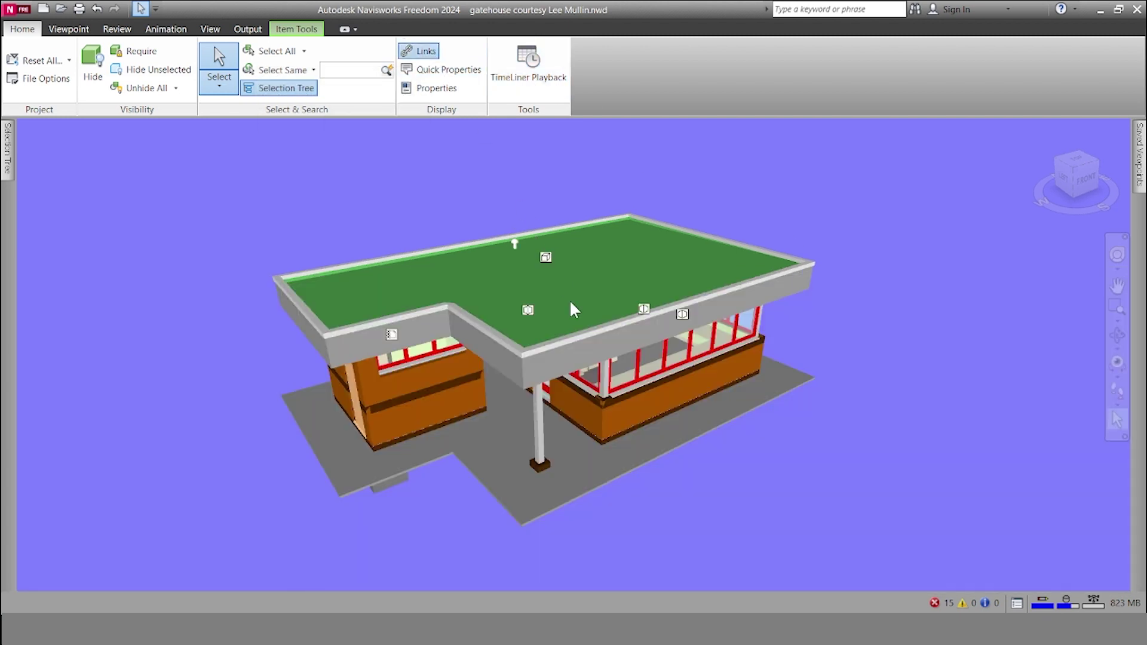
pyautogui.click(526, 306)
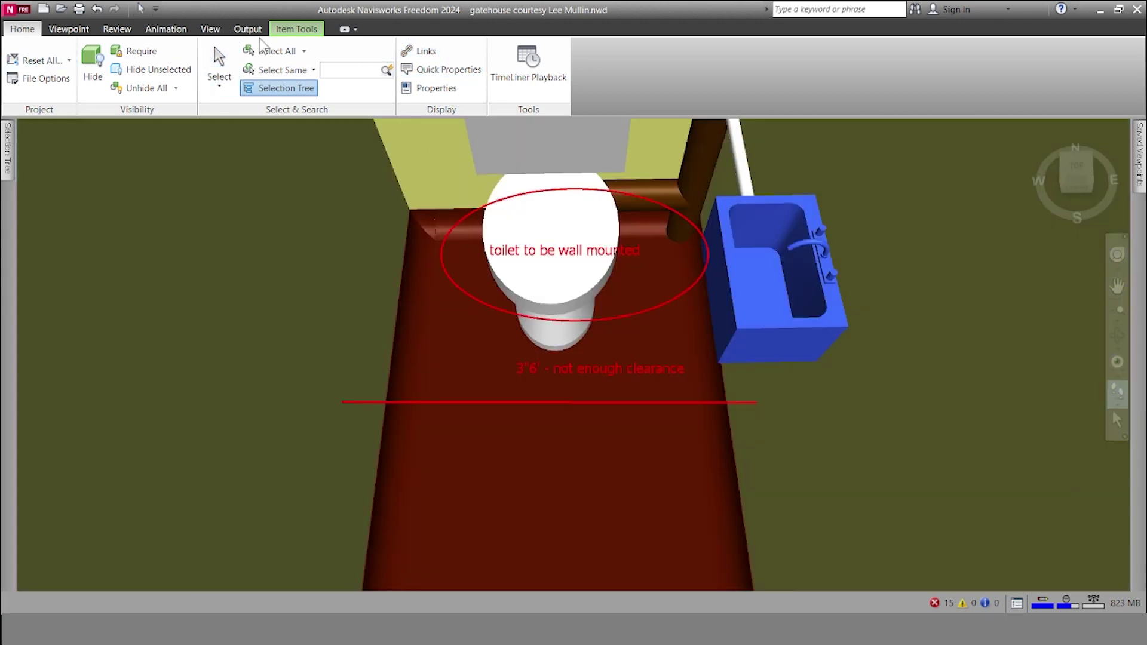
pyautogui.click(64, 30)
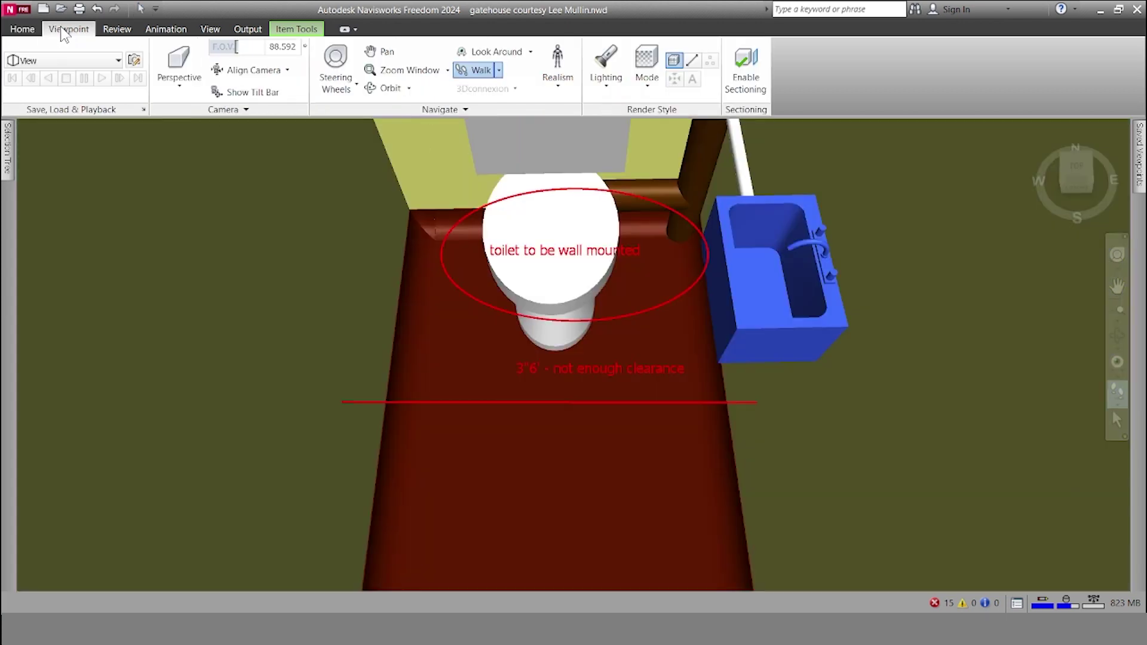
# Step: Show the saved viewpoint View (1) from Folder with the Missing Base redline, leaving the viewpoint list closed
pyautogui.click(115, 60)
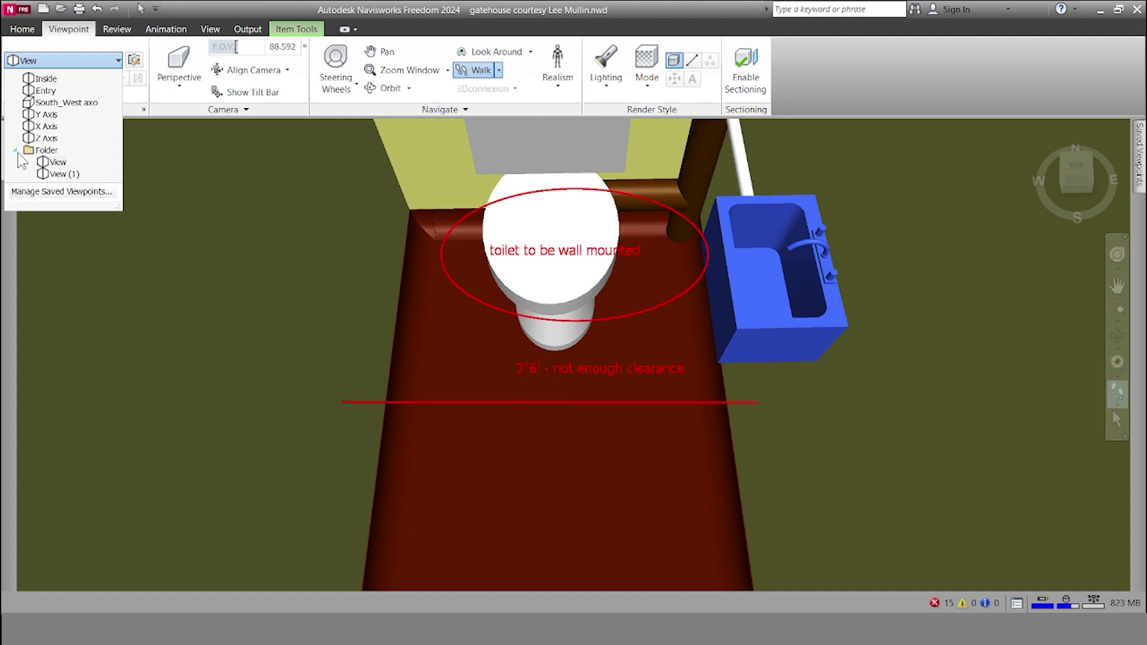
pyautogui.click(59, 175)
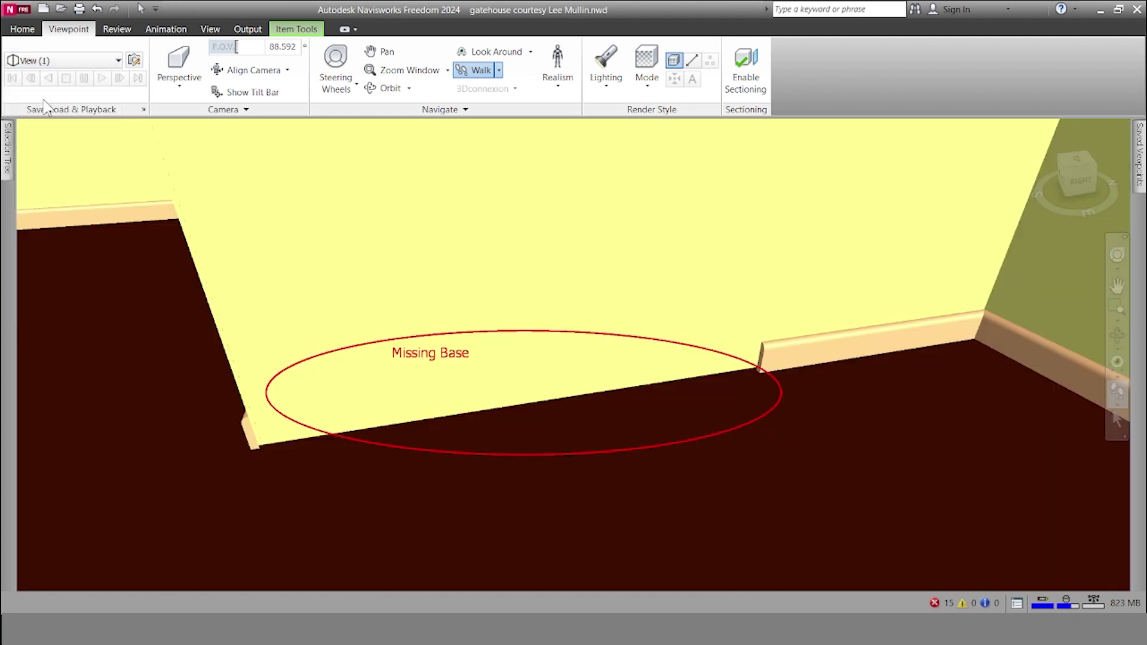
pyautogui.click(99, 61)
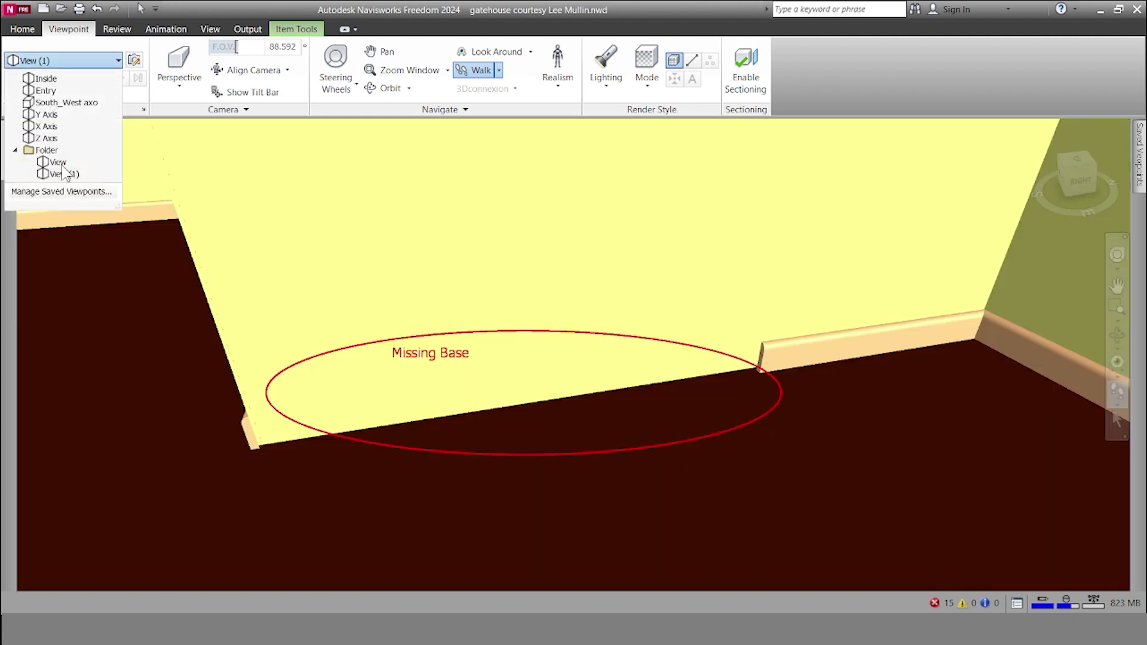
pyautogui.click(220, 148)
# Step: Show the tilt bar and tilt the camera down to -31
pyautogui.click(265, 87)
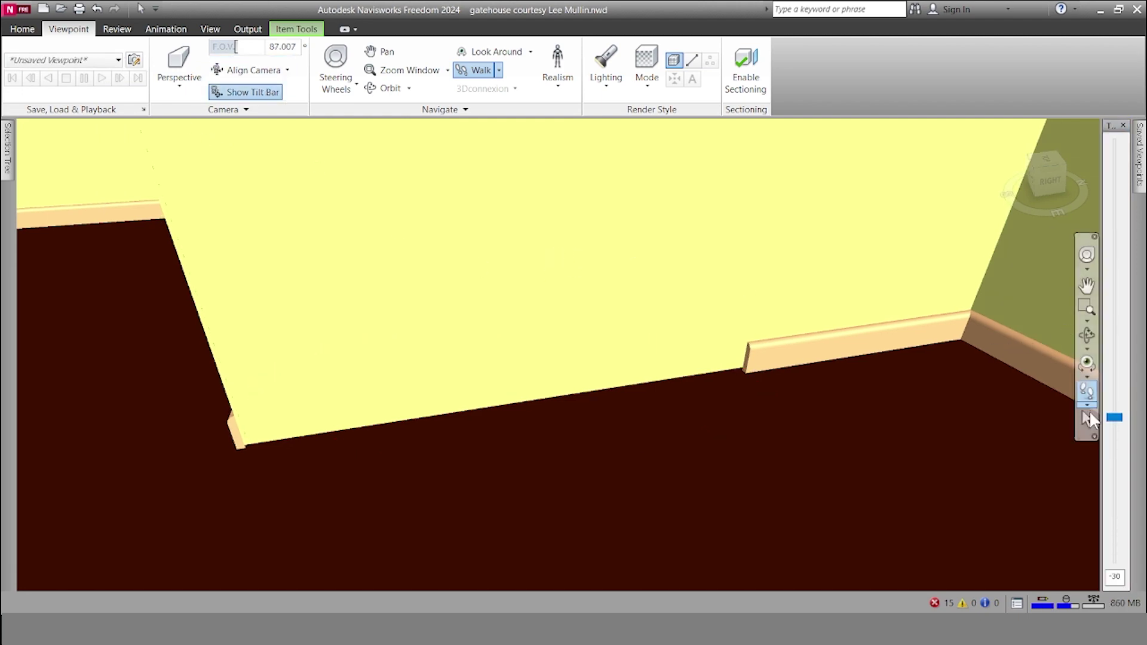
pyautogui.moveTo(1114, 417)
pyautogui.mouseDown()
pyautogui.moveTo(1115, 313)
pyautogui.moveTo(1122, 435)
pyautogui.moveTo(1117, 418)
pyautogui.mouseUp()
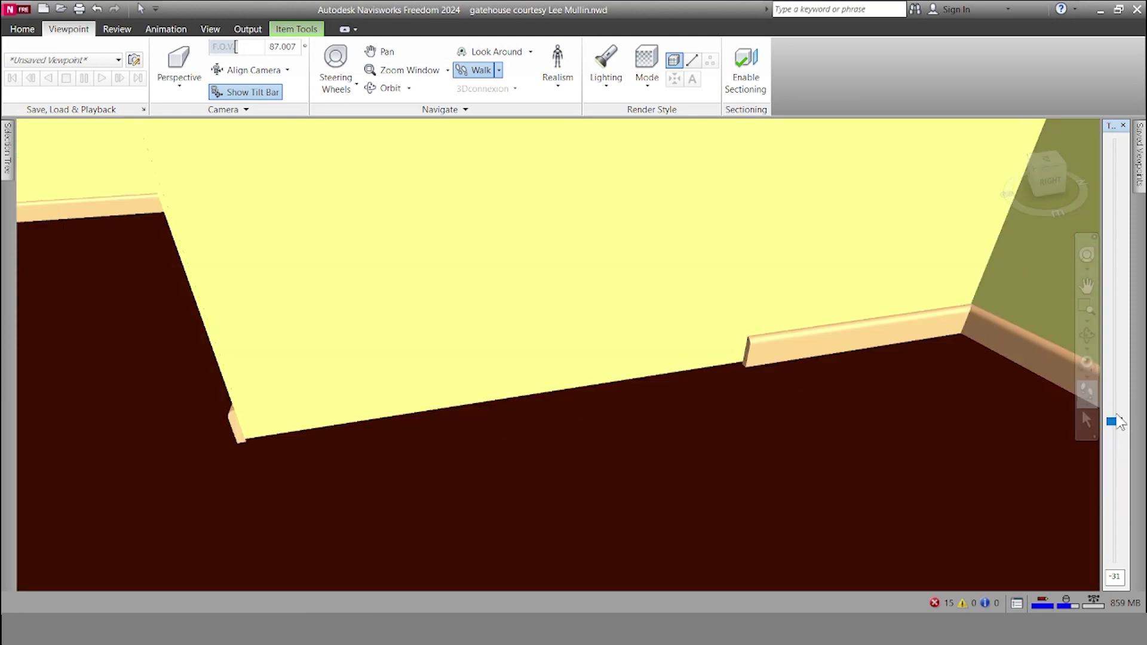
# Step: Align the camera to the Y axis, switch it to the Z axis, and straighten it
pyautogui.click(253, 70)
pyautogui.click(266, 130)
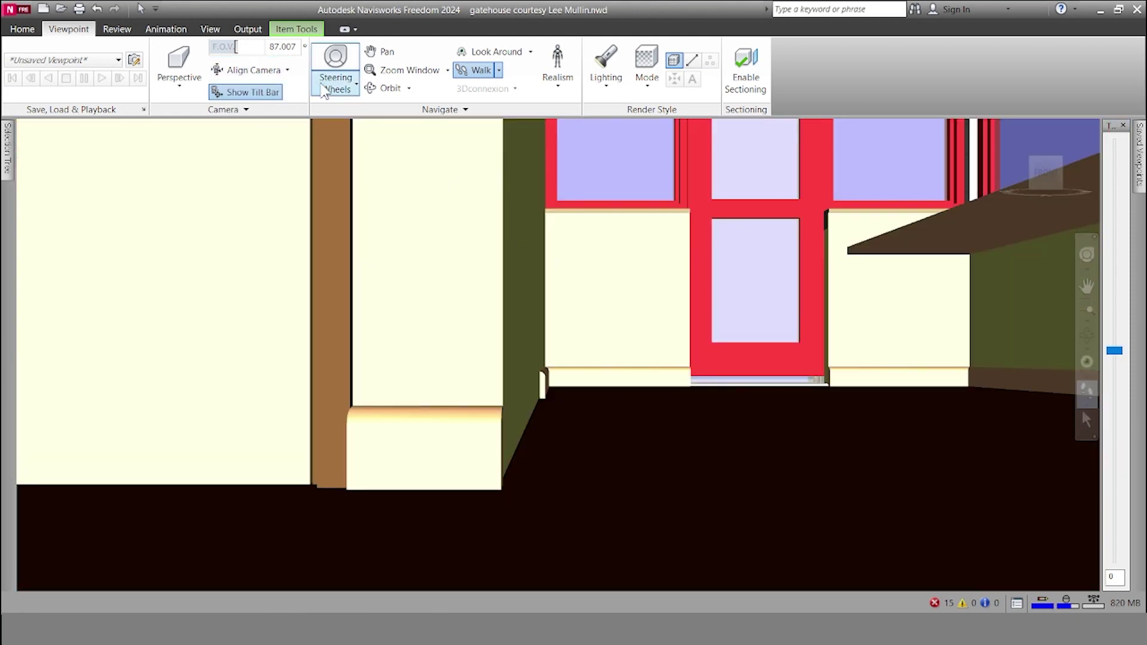
pyautogui.click(254, 69)
pyautogui.click(257, 158)
pyautogui.click(253, 70)
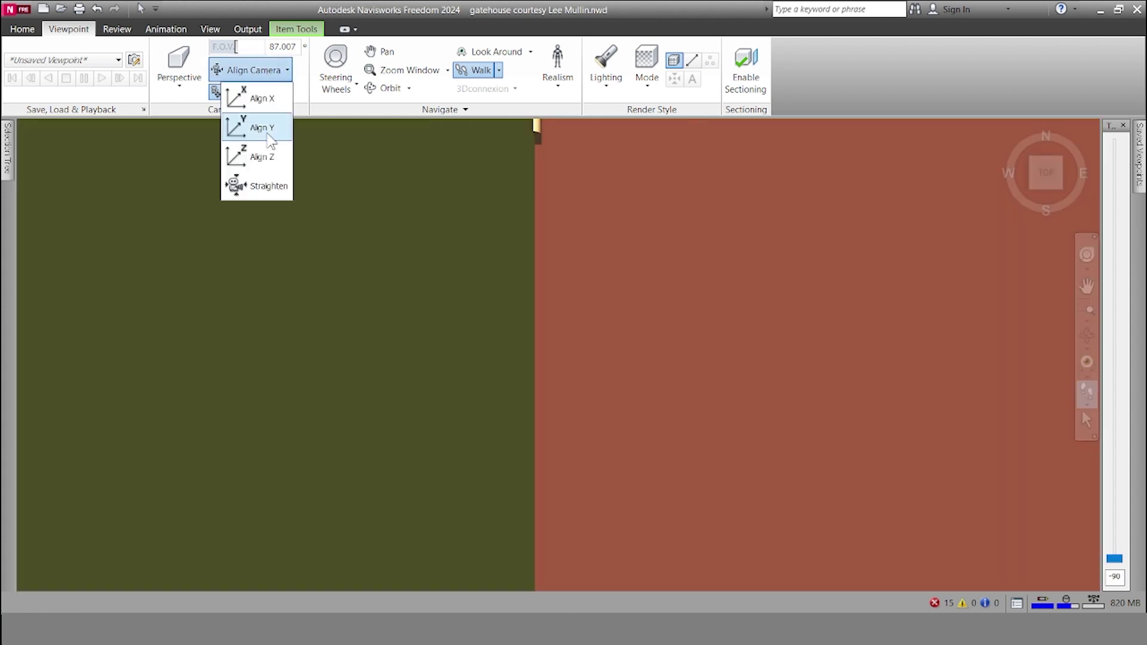
pyautogui.click(255, 184)
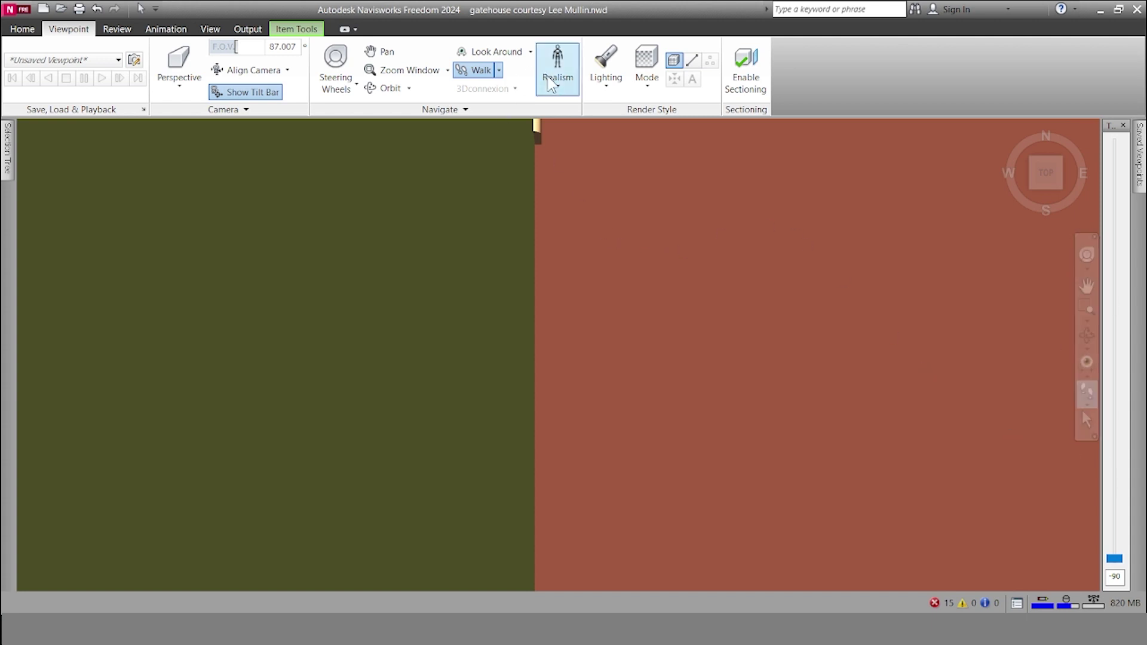
# Step: Try another lighting style for the model, and switch to the first lighting style offered
pyautogui.click(606, 77)
pyautogui.click(591, 144)
pyautogui.click(606, 69)
pyautogui.click(595, 112)
# Step: Try the Wireframe and Hidden Line render modes, and return the model to a solid shaded display
pyautogui.click(648, 84)
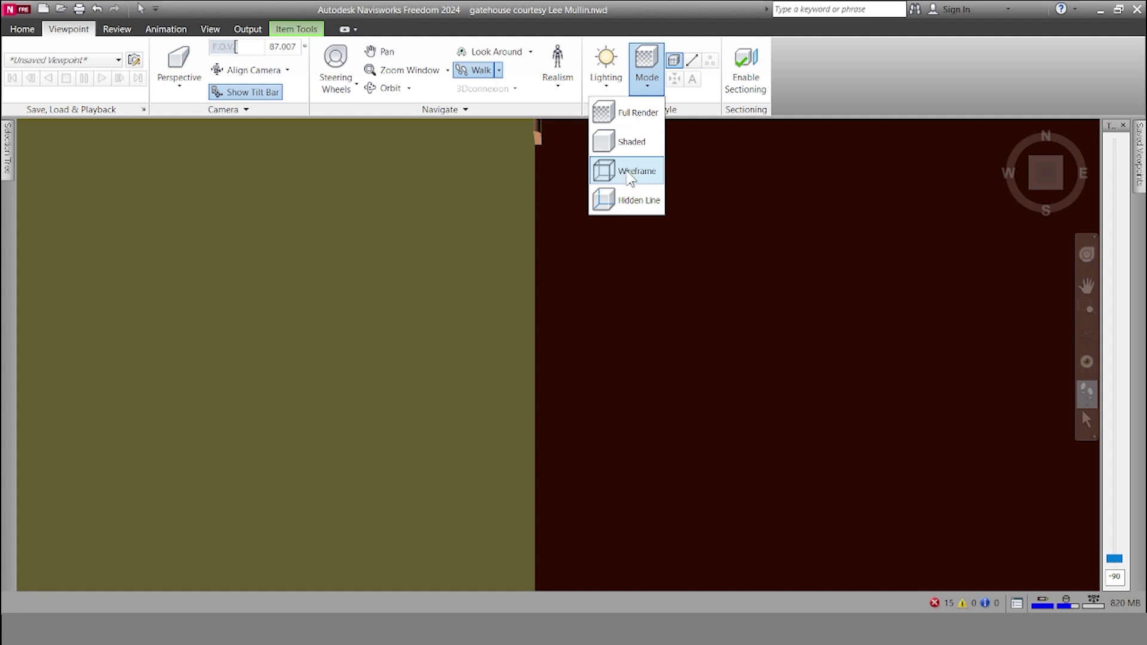
pyautogui.click(631, 169)
pyautogui.click(647, 84)
pyautogui.click(633, 197)
pyautogui.click(648, 86)
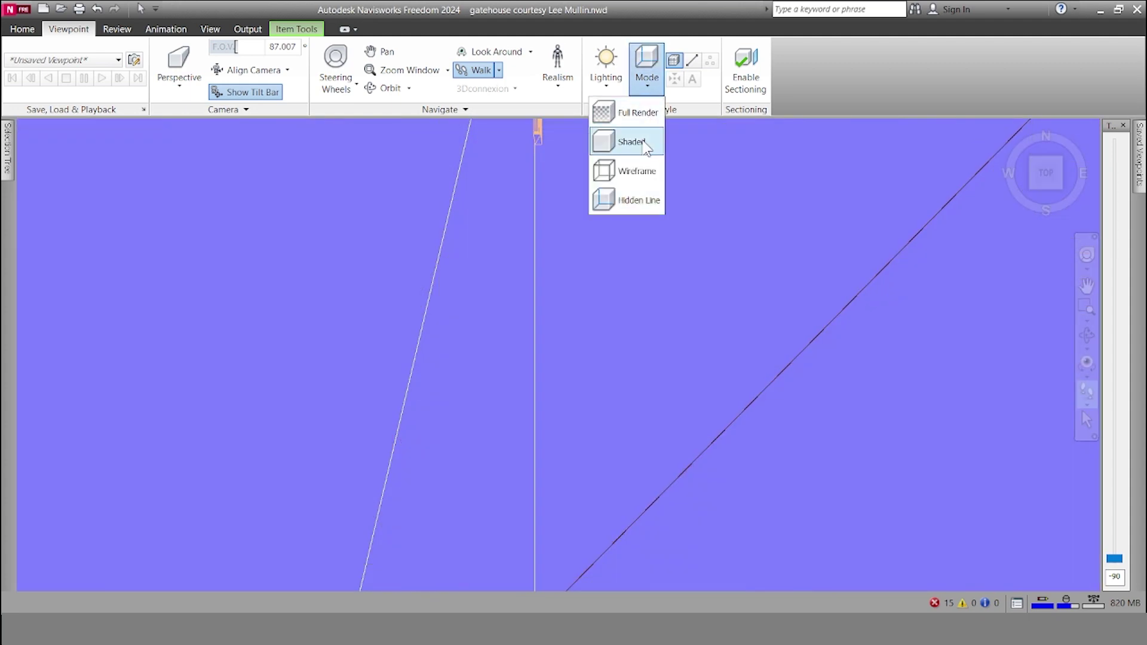
pyautogui.click(637, 119)
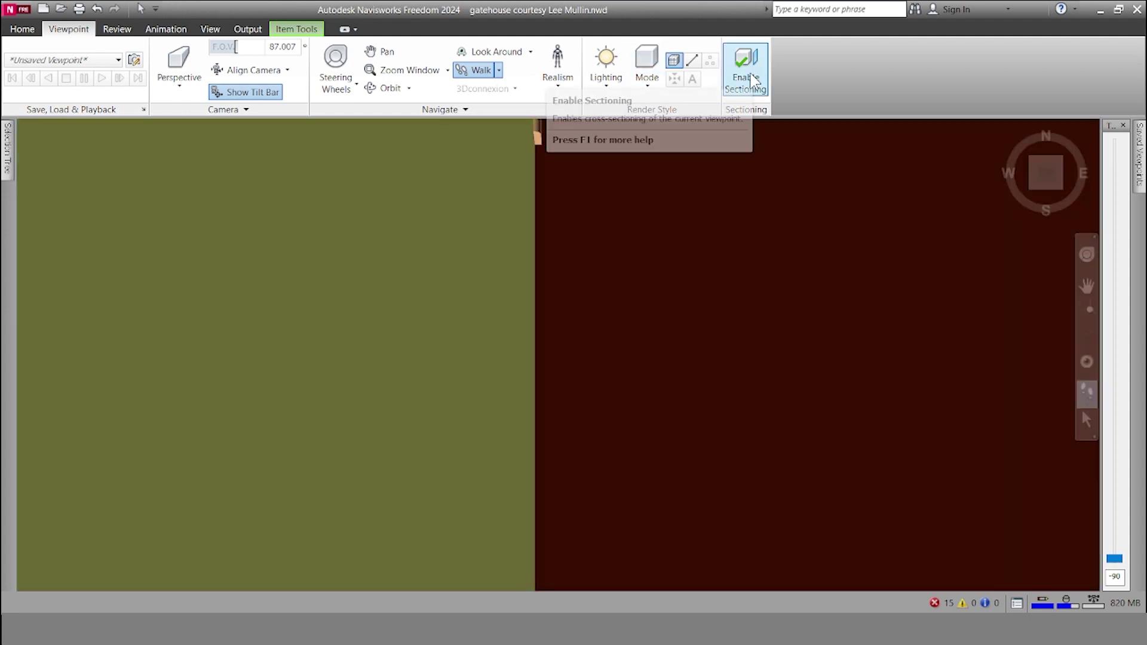
# Step: Enable sectioning on the gatehouse and adjust Plane 1 from its Top alignment to a custom position
pyautogui.click(748, 67)
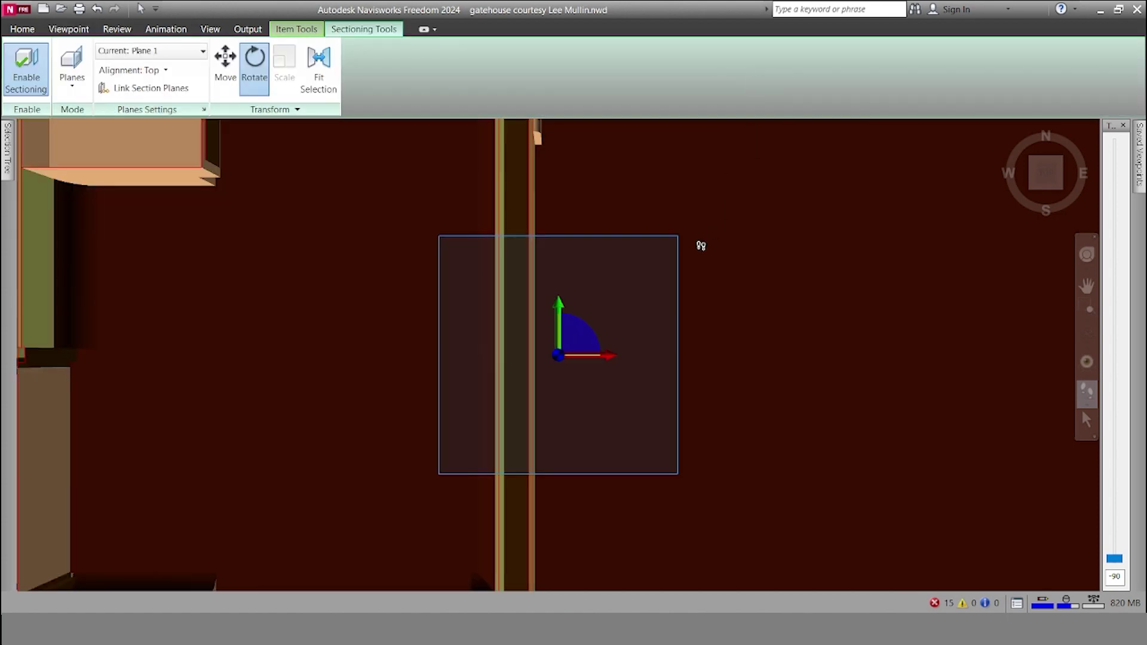
pyautogui.moveTo(699, 243); pyautogui.dragTo(587, 446)
pyautogui.scroll(5, 585, 418)
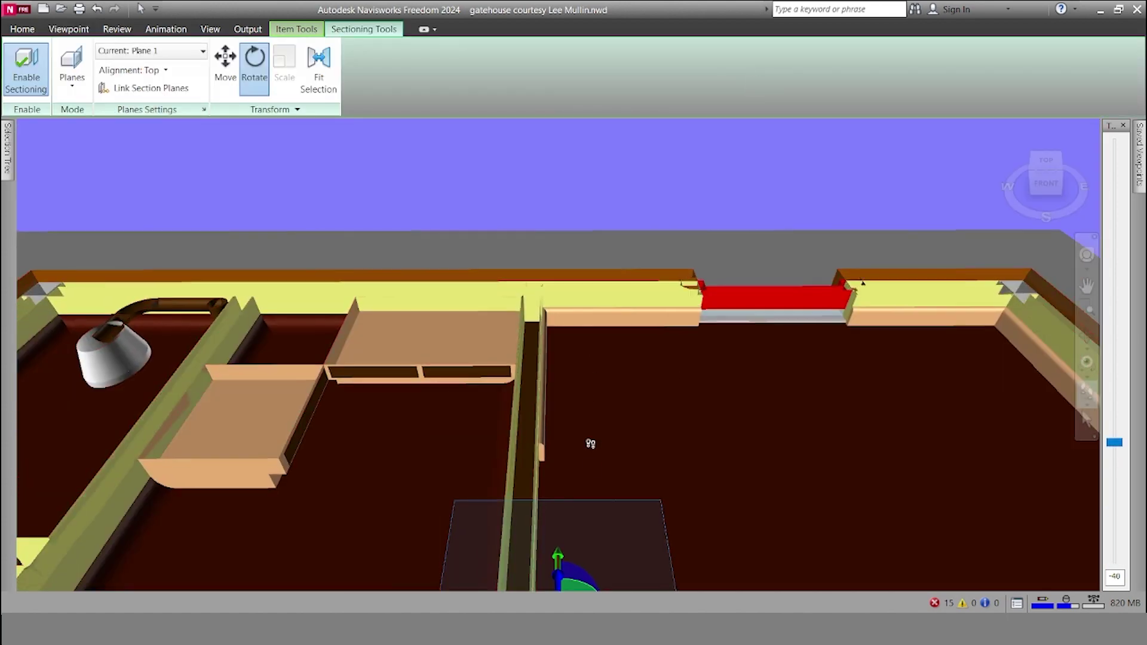
pyautogui.moveTo(575, 312); pyautogui.dragTo(551, 243)
# Step: Switch the section plane's gizmo between Move and Rotate, leaving Move active
pyautogui.click(225, 66)
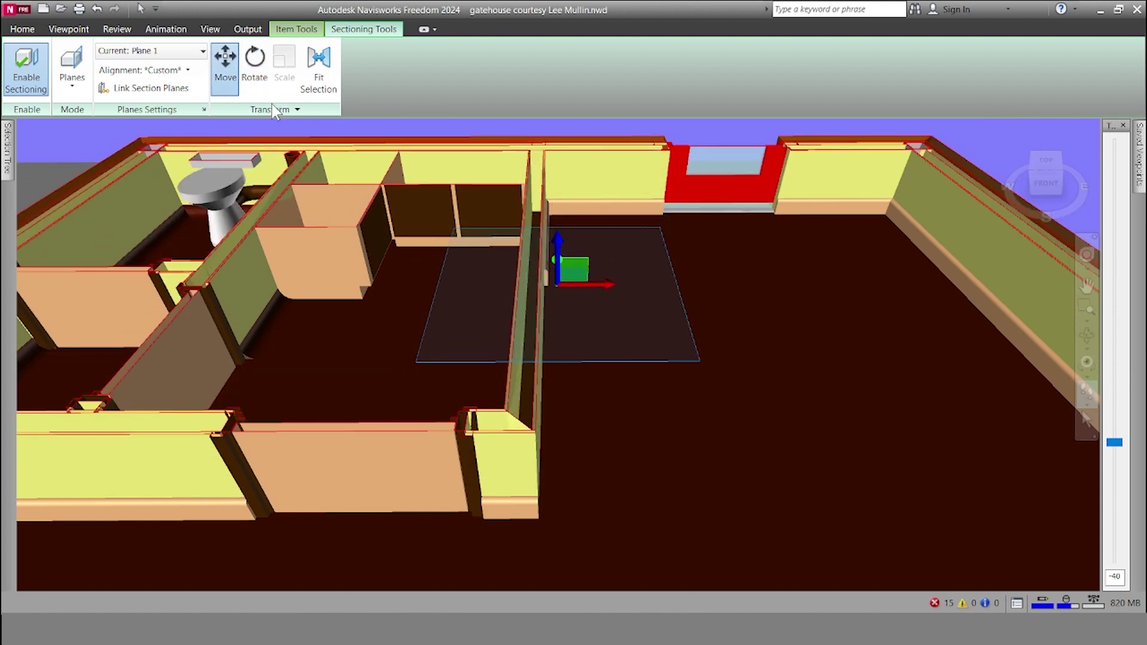
pyautogui.click(255, 61)
pyautogui.keyDown('shift'); pyautogui.moveTo(574, 281); pyautogui.dragTo(573, 359, button='middle'); pyautogui.keyUp('shift')
pyautogui.click(225, 66)
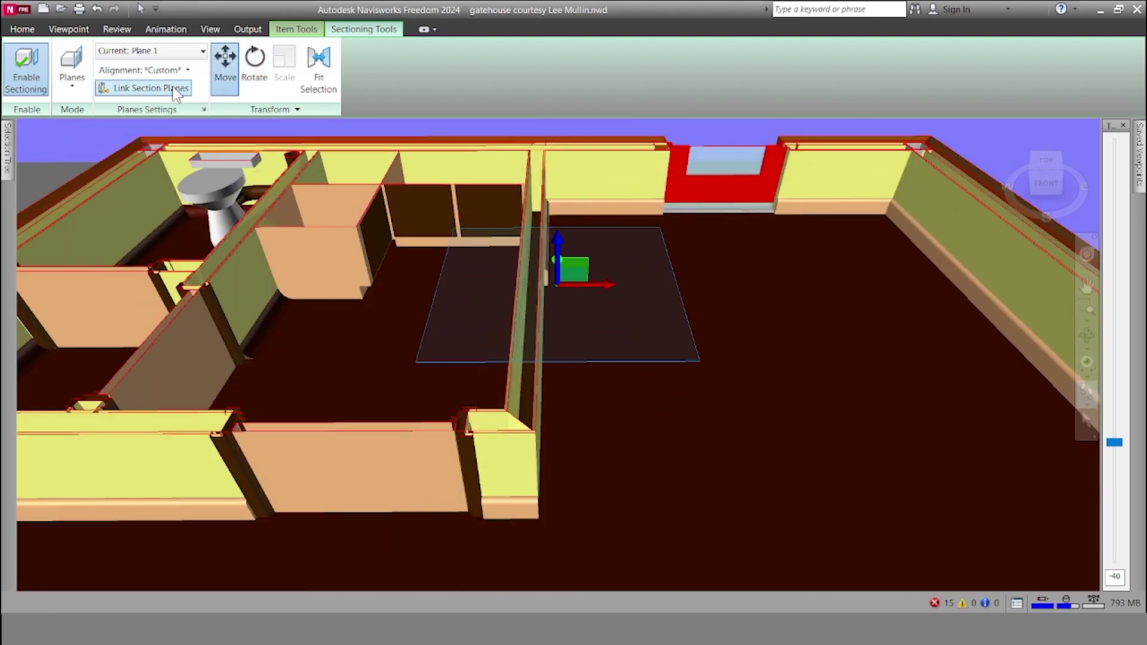
# Step: Align the section plane to the surface of the floor in the room with the red door
pyautogui.click(178, 70)
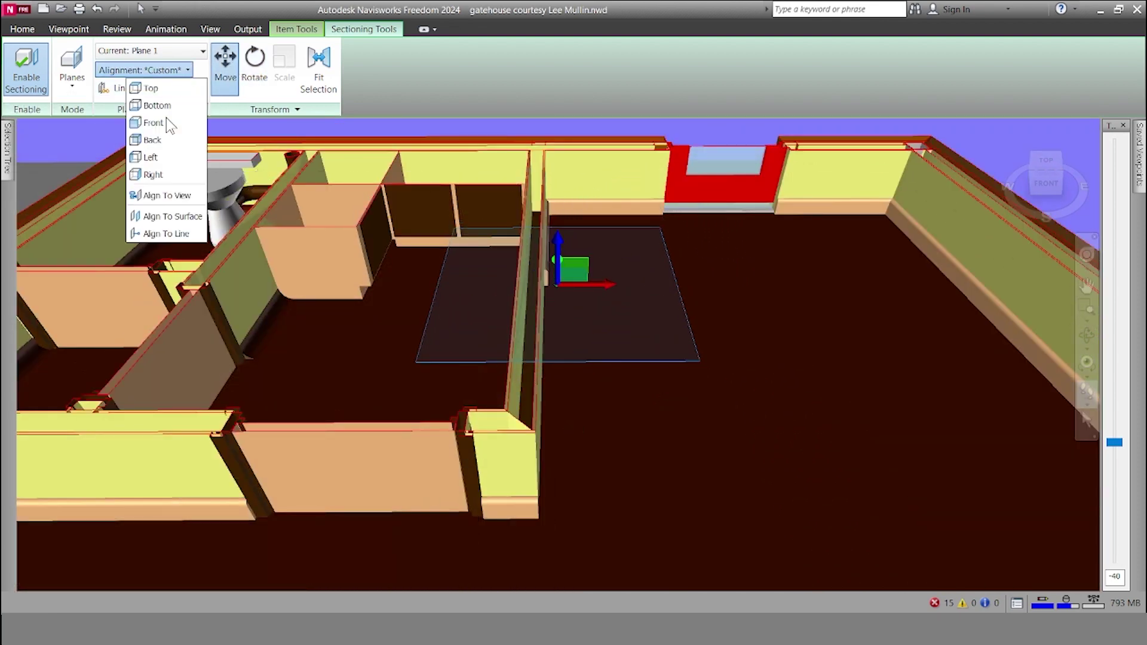
pyautogui.click(161, 219)
pyautogui.click(769, 418)
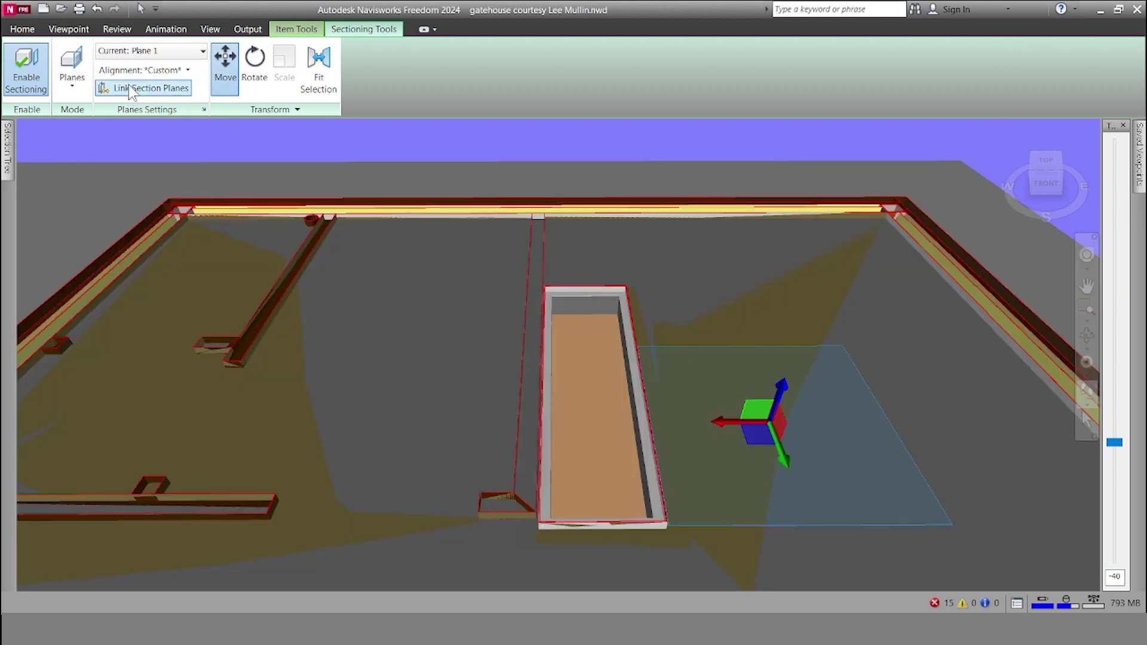
# Step: Set the section plane's alignment to Front and turn off its Move gizmo
pyautogui.click(149, 70)
pyautogui.click(156, 123)
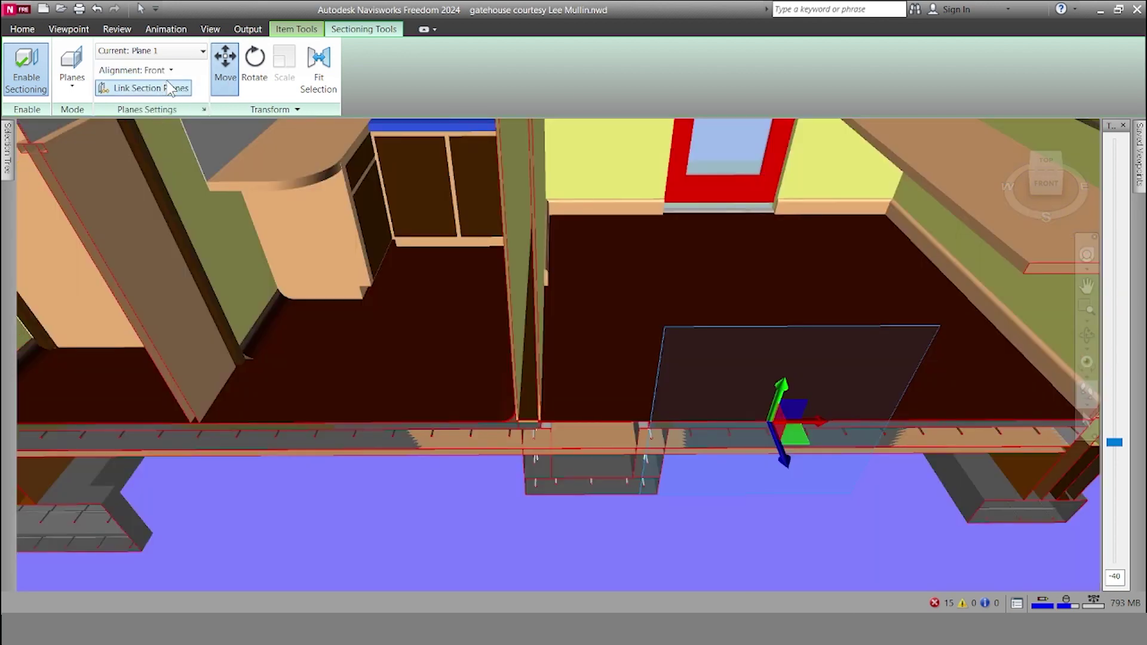
pyautogui.click(163, 71)
pyautogui.click(162, 115)
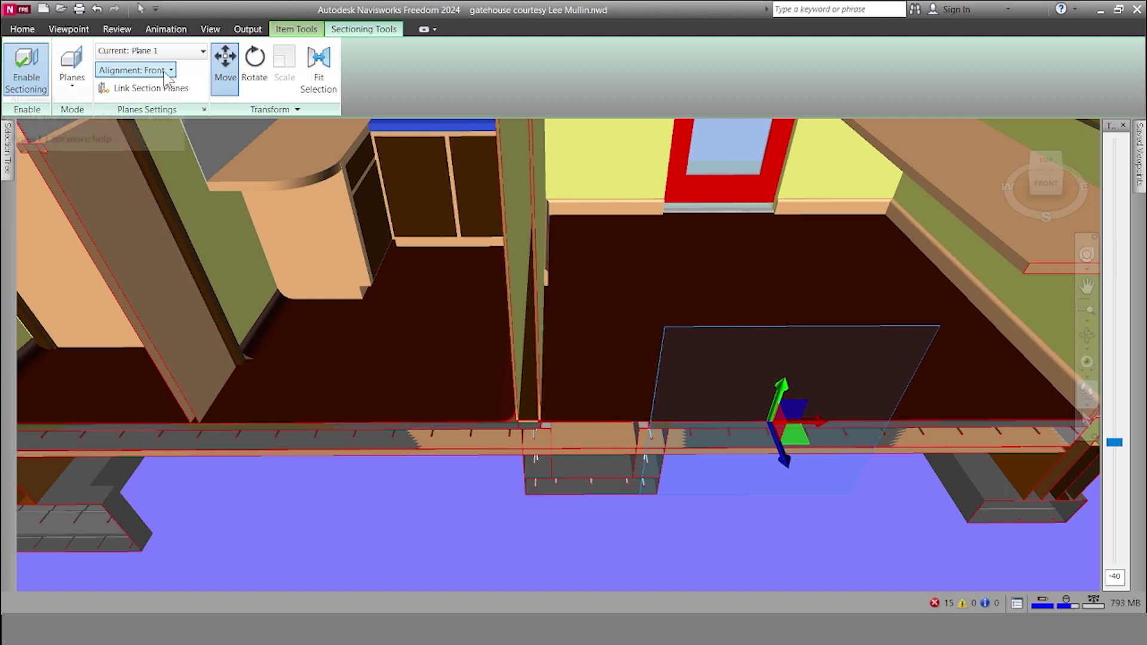
pyautogui.click(226, 65)
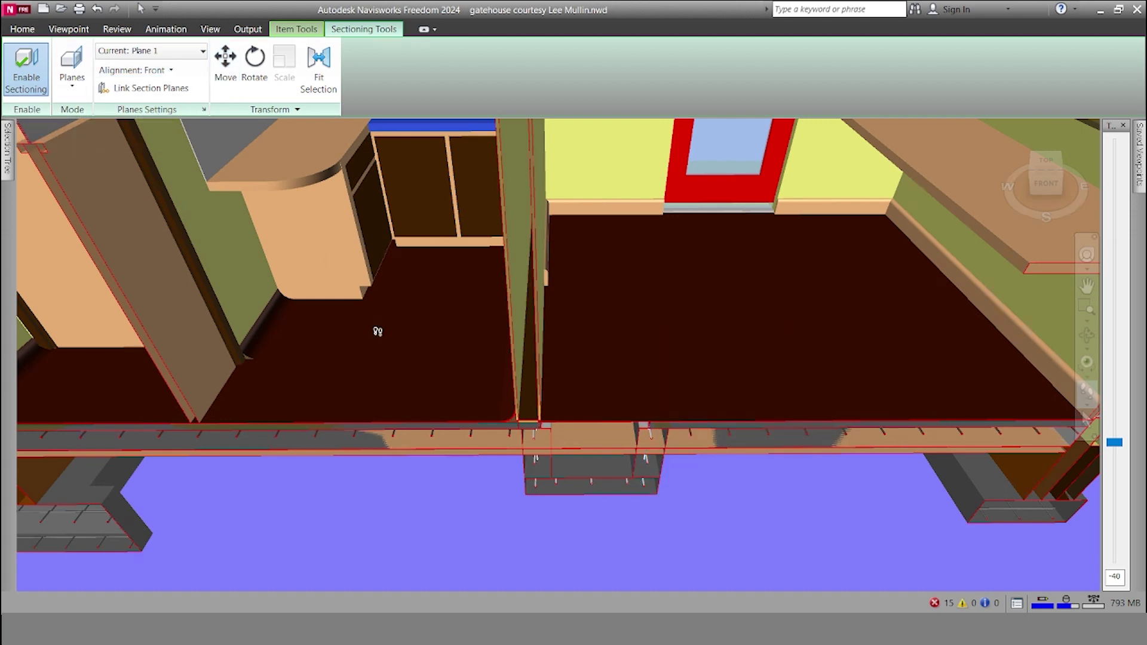
# Step: Measure the distance across the red-door room from the partition wall to the opposite wall
pyautogui.click(116, 29)
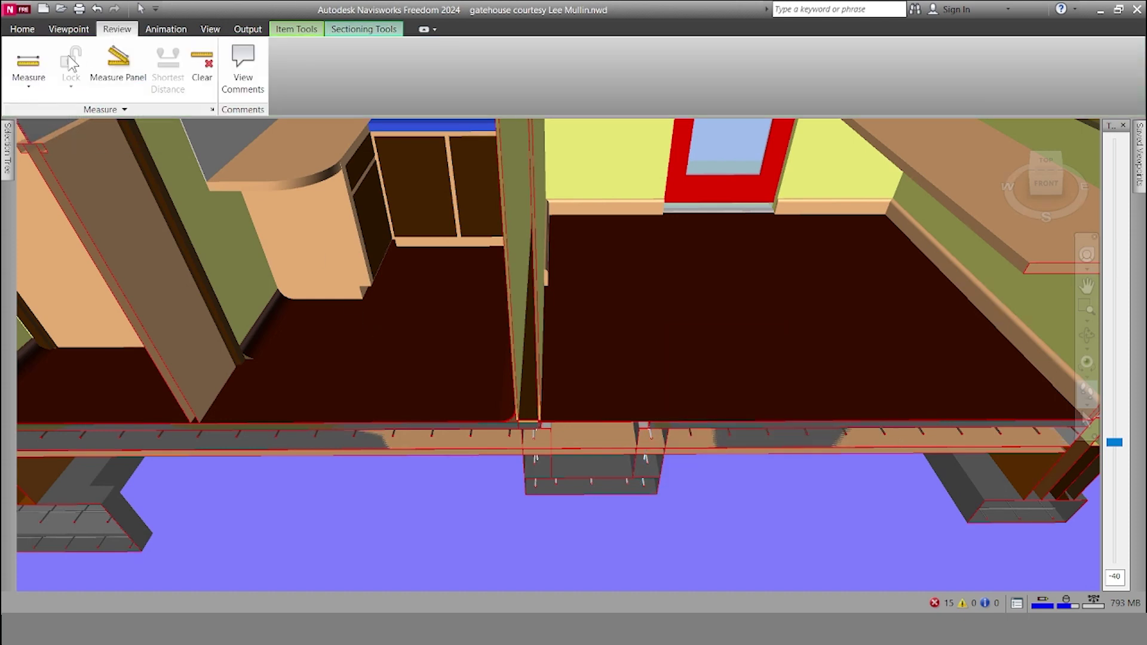
pyautogui.click(28, 63)
pyautogui.click(539, 289)
pyautogui.click(994, 271)
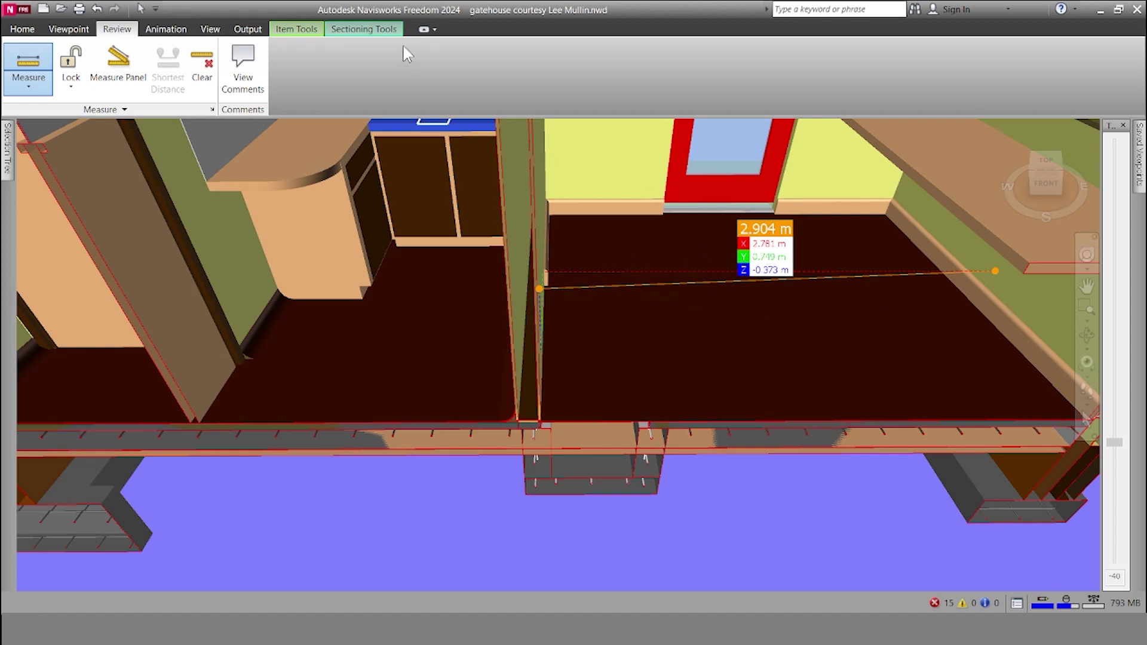
pyautogui.click(363, 29)
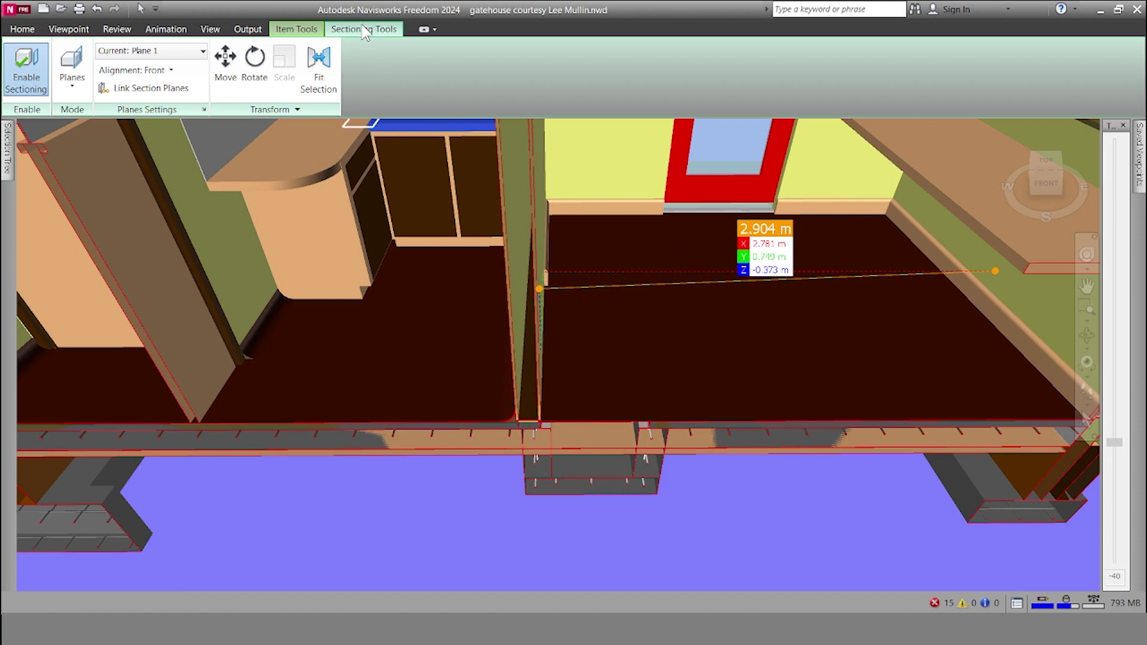
pyautogui.click(296, 29)
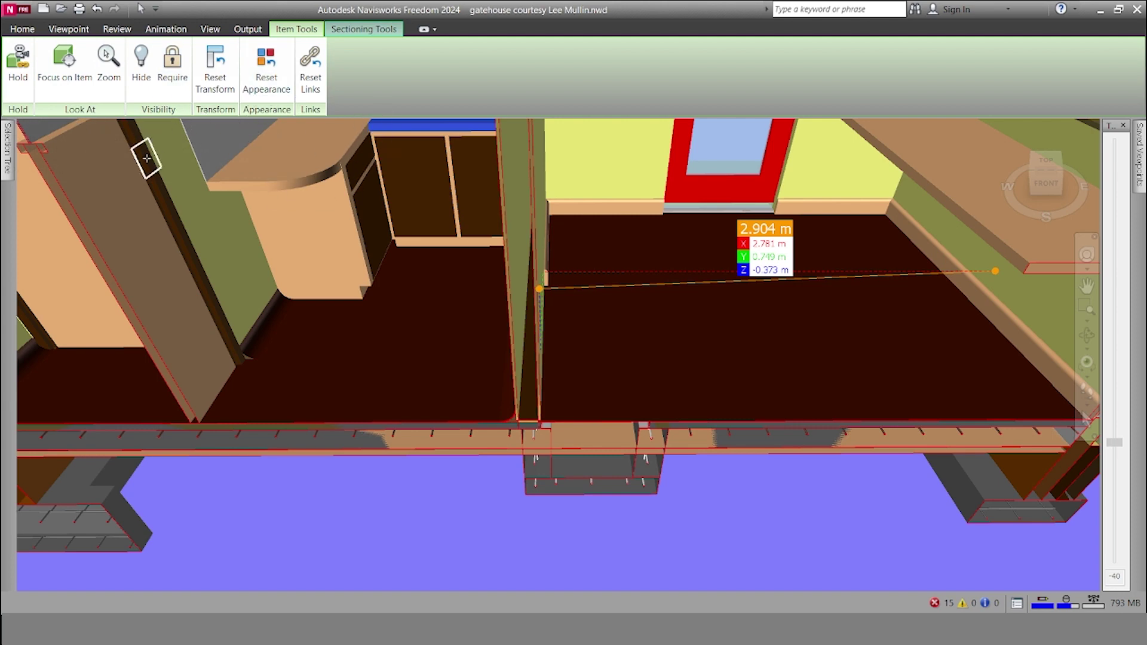
pyautogui.click(177, 30)
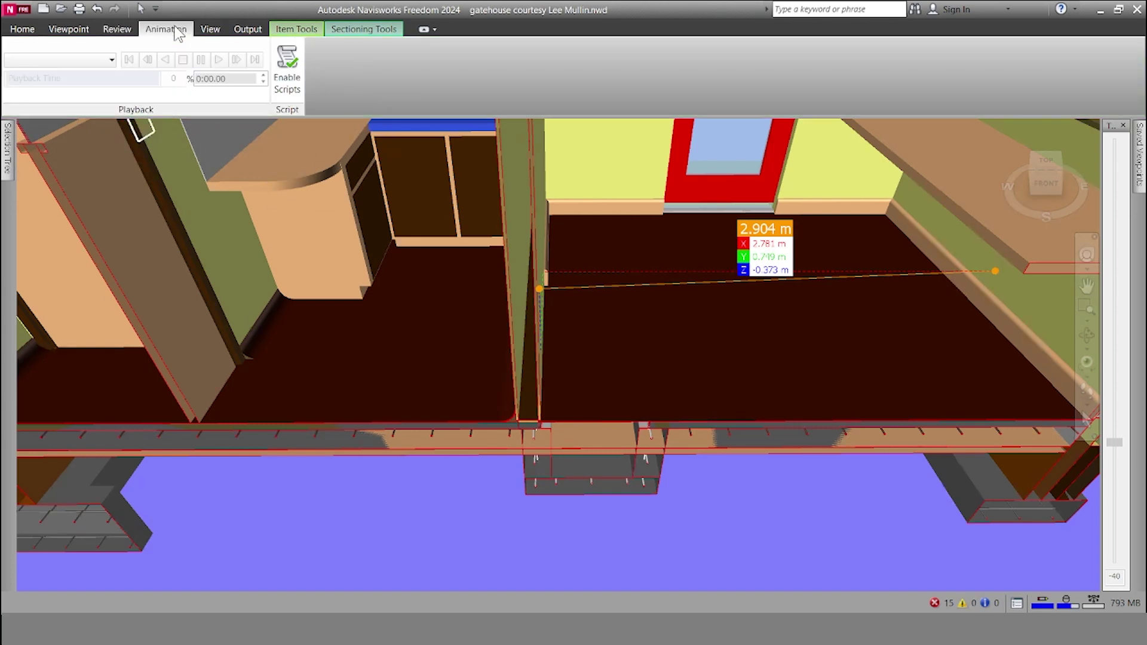
pyautogui.click(211, 30)
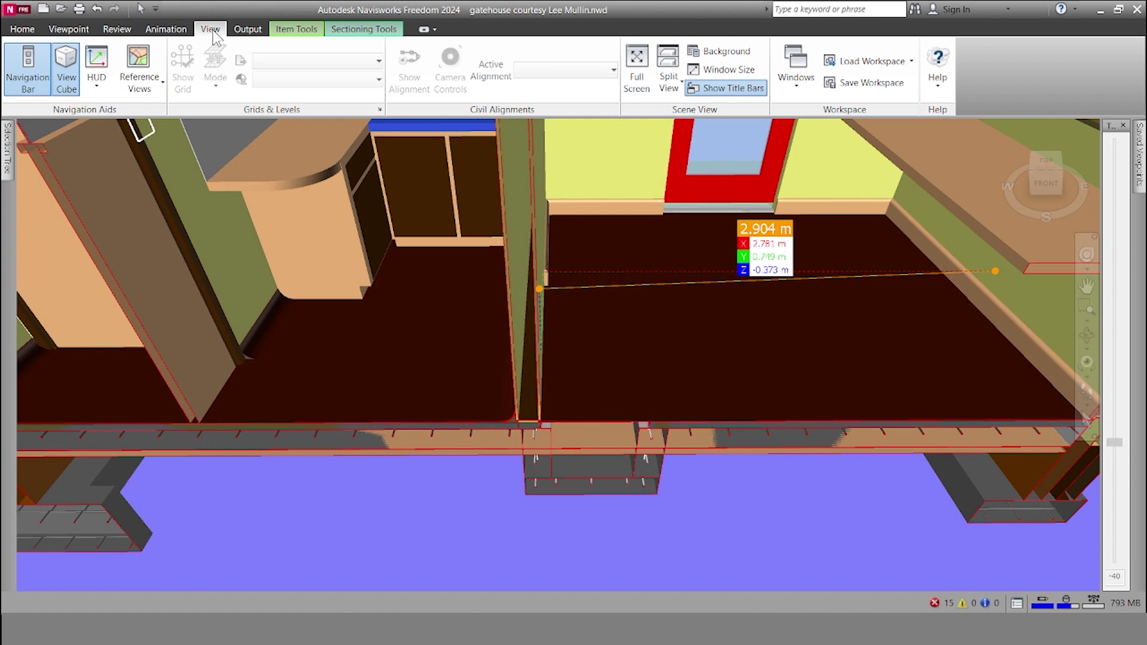
pyautogui.click(247, 30)
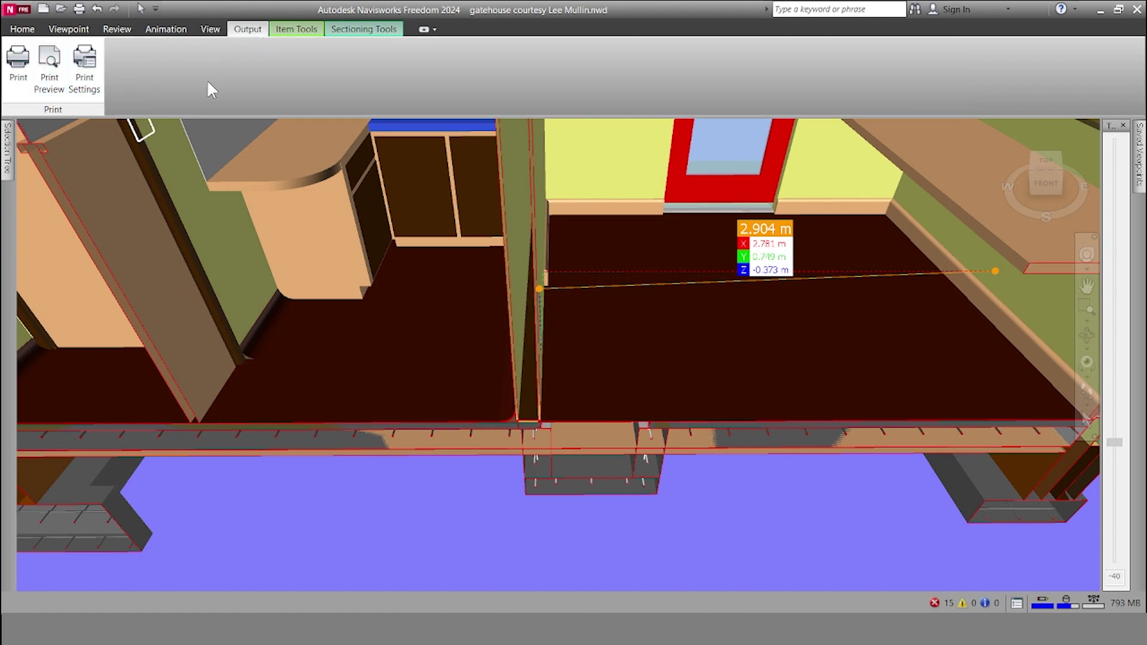
pyautogui.moveTo(523, 272); pyautogui.dragTo(547, 338, button='middle')
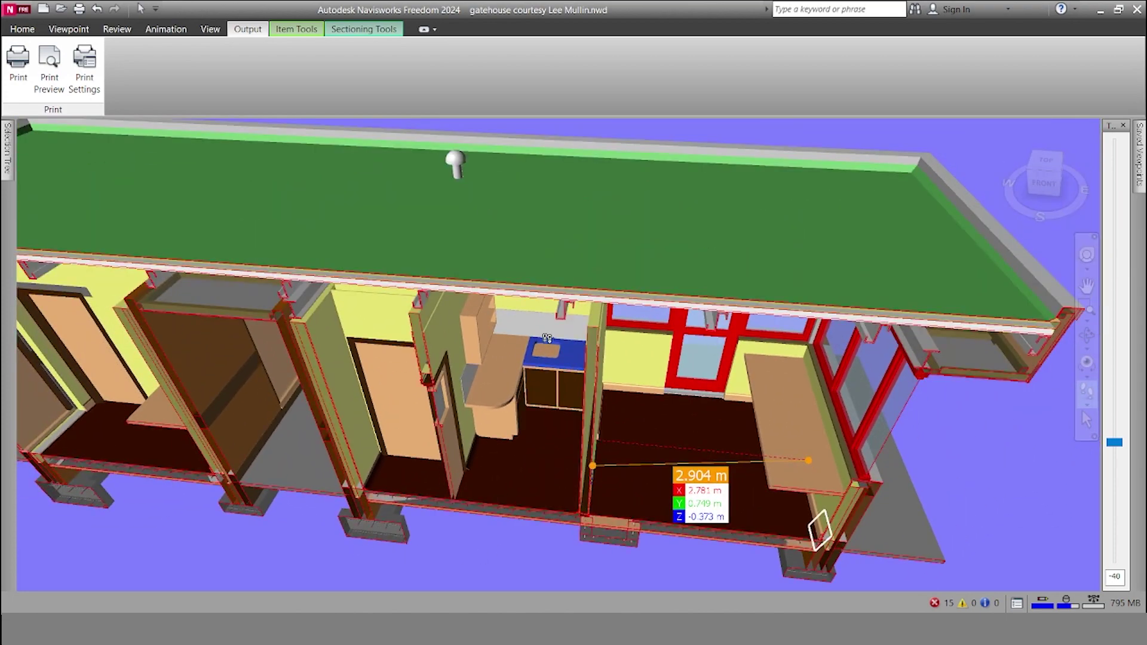